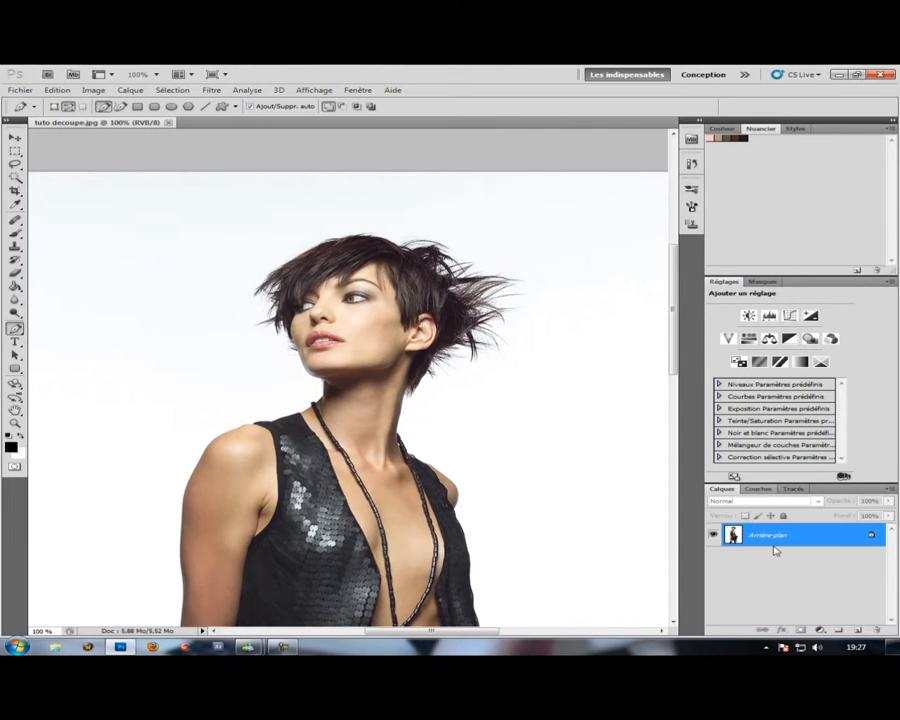
Duplicate the background layer, and show and select only the Bleu channel of the copy.
key(ctrl+j)
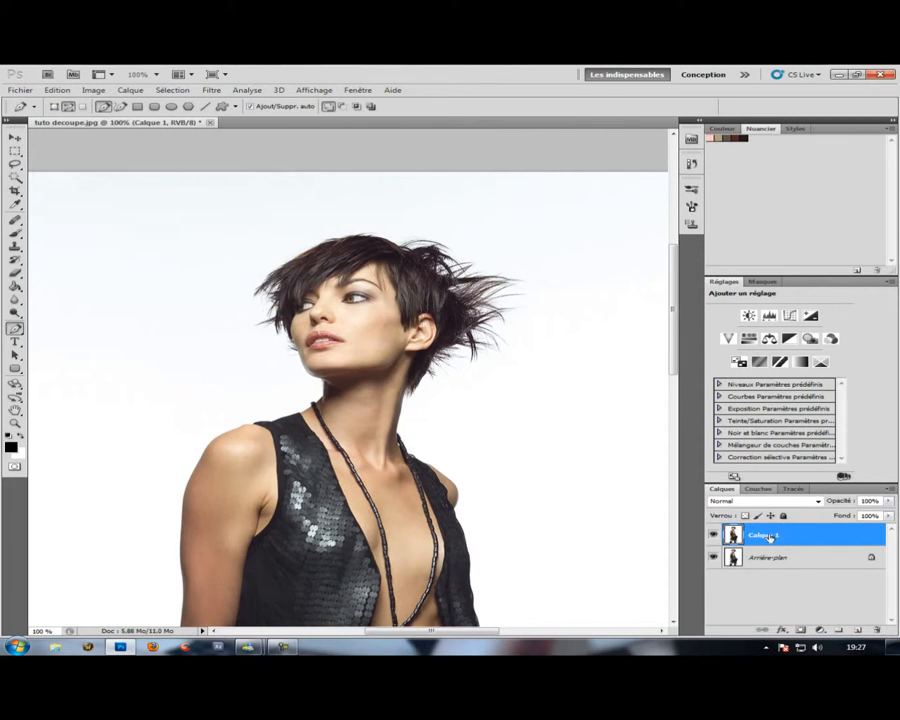
click(757, 489)
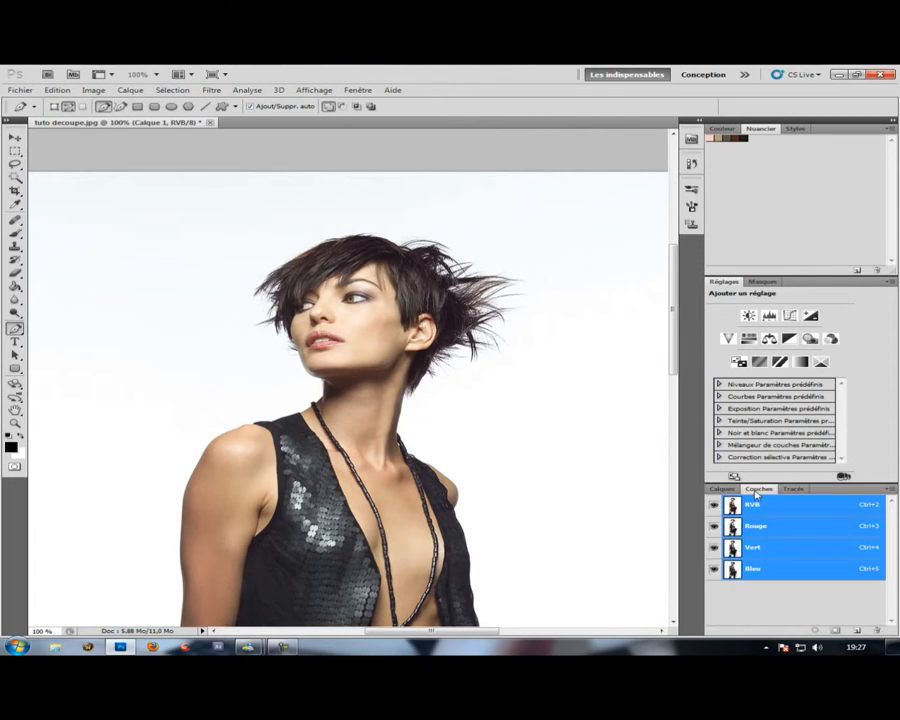
click(713, 527)
click(713, 548)
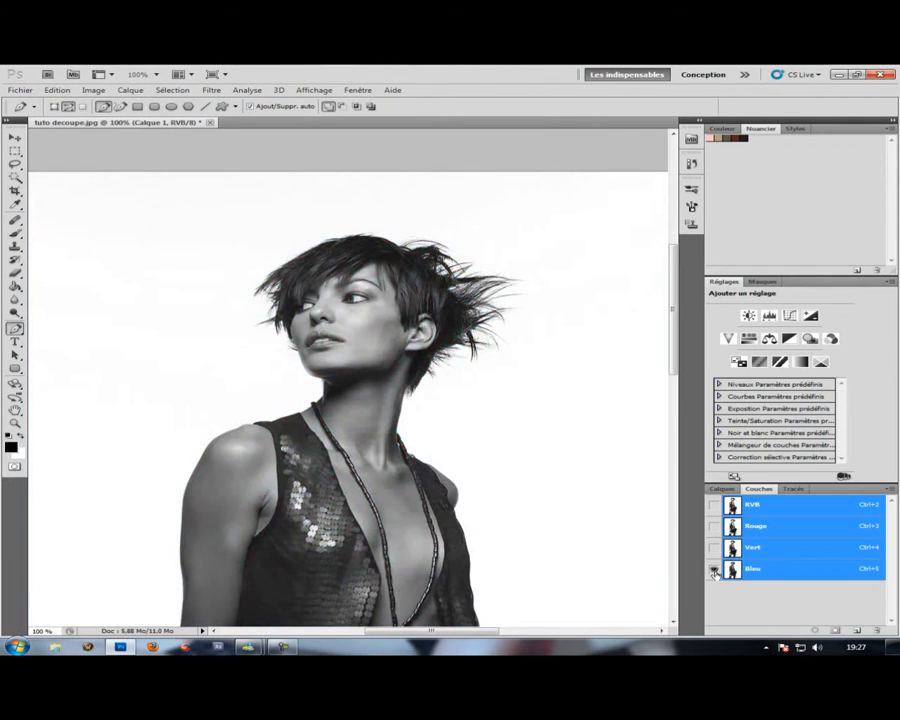
click(780, 569)
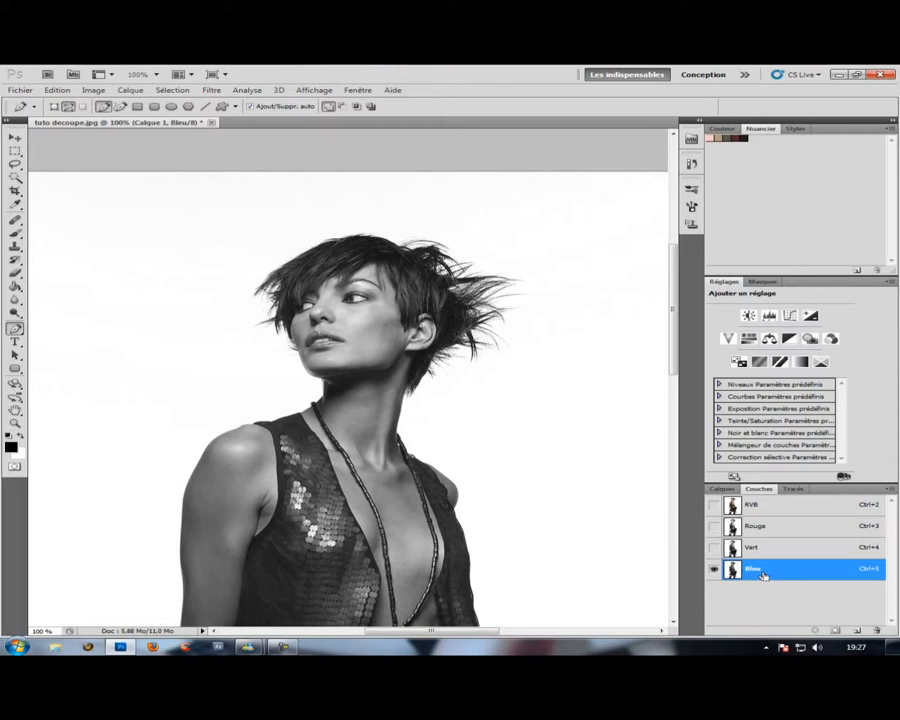
Use Opérations to create a new channel from Calque 1's Bleu channel as both sources, in Produit mode at 100% opacity.
key(ctrl+l)
click(118, 91)
click(100, 94)
click(102, 94)
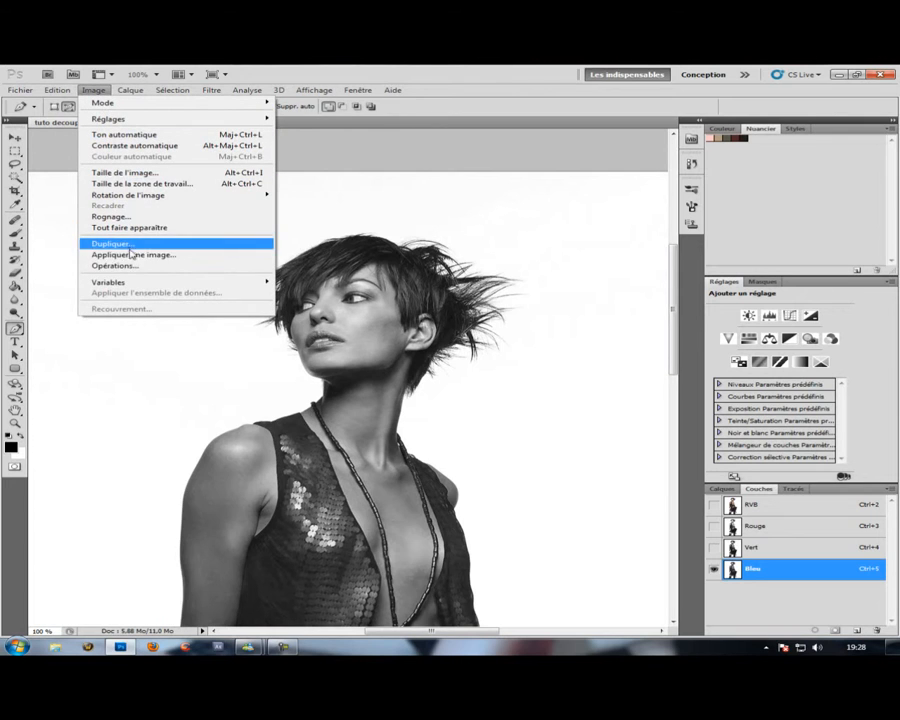
click(100, 265)
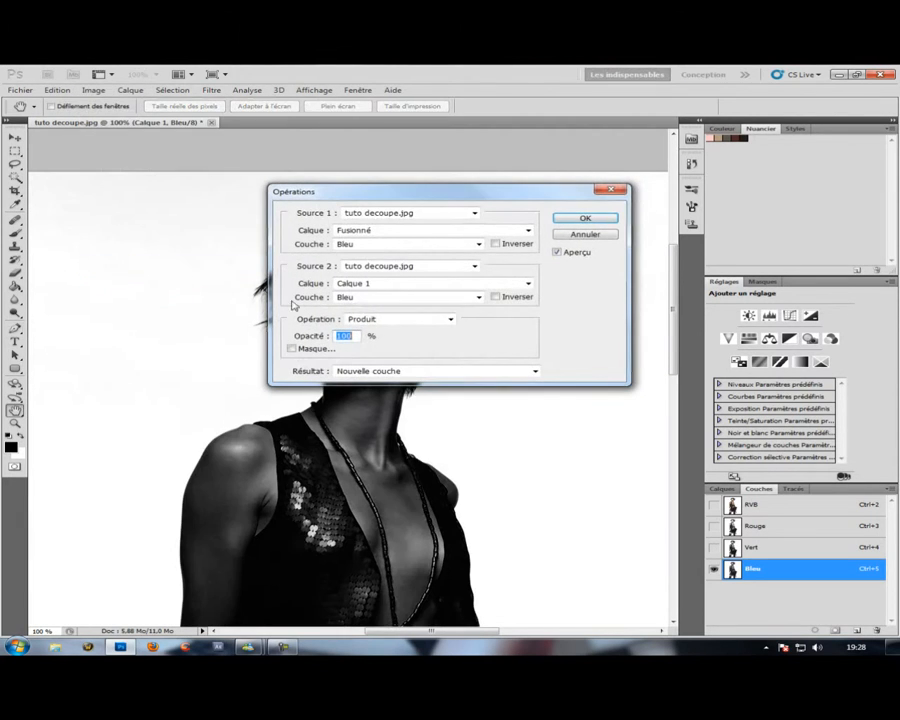
click(375, 231)
click(360, 256)
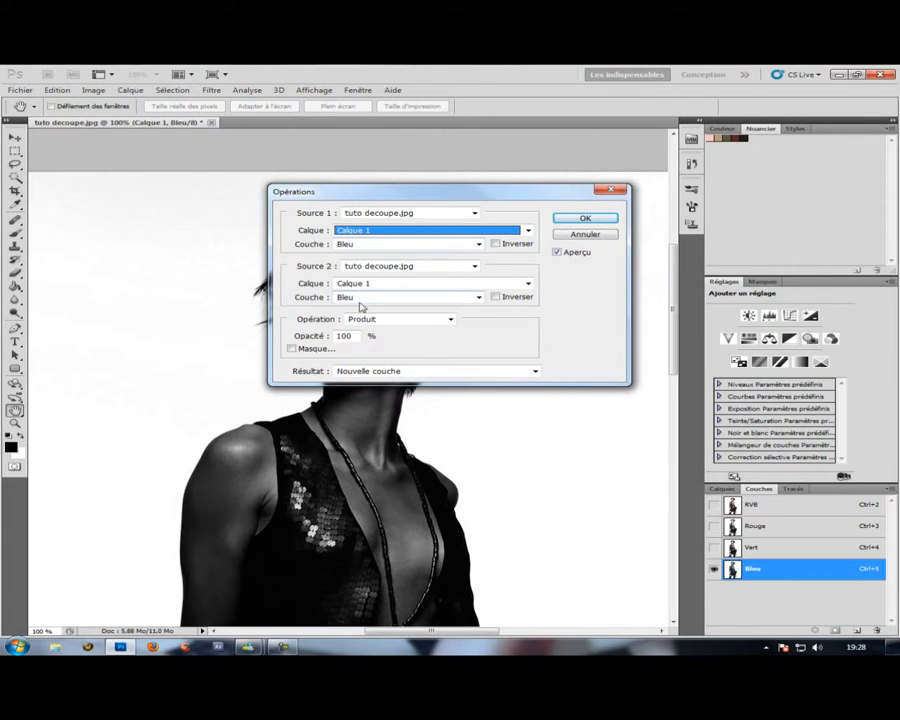
click(586, 218)
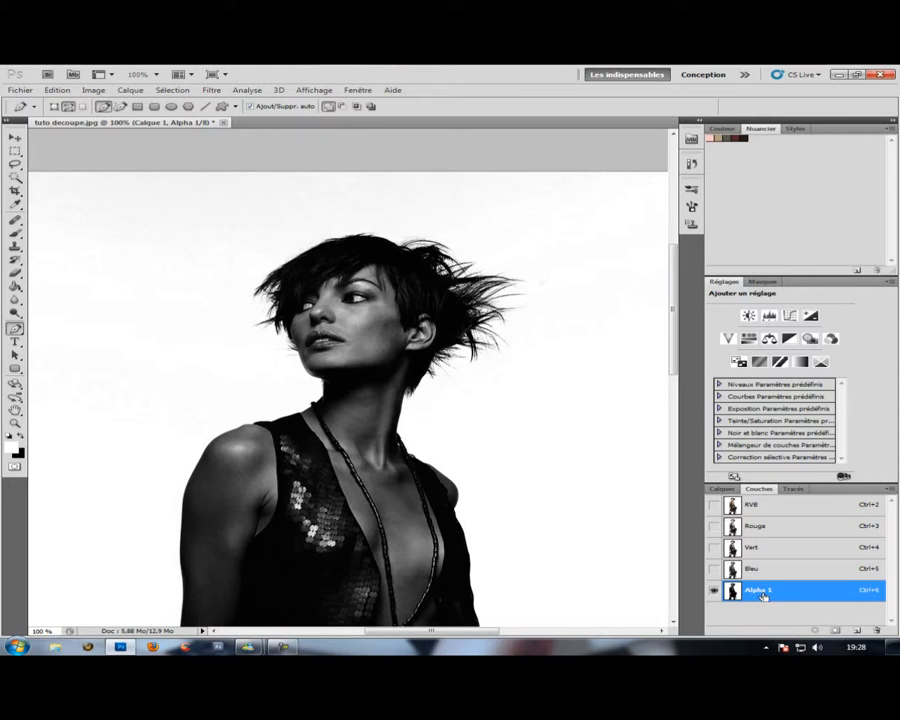
Apply Niveaux to the Alpha 1 channel with input black point 149 and midtone 3,20 to darken the silhouette.
key(ctrl+l)
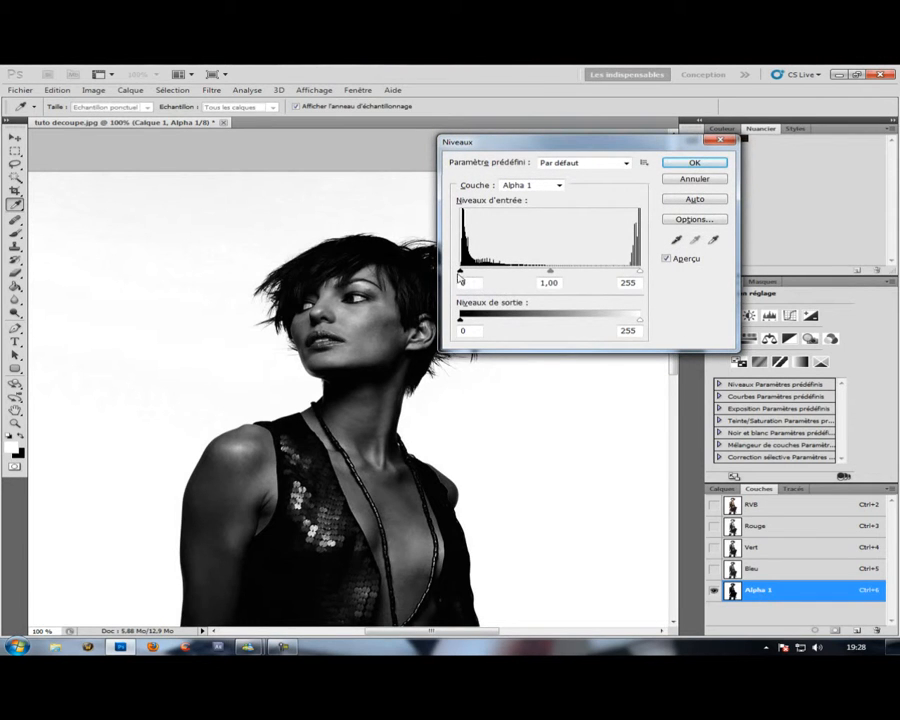
drag(462, 273, 570, 271)
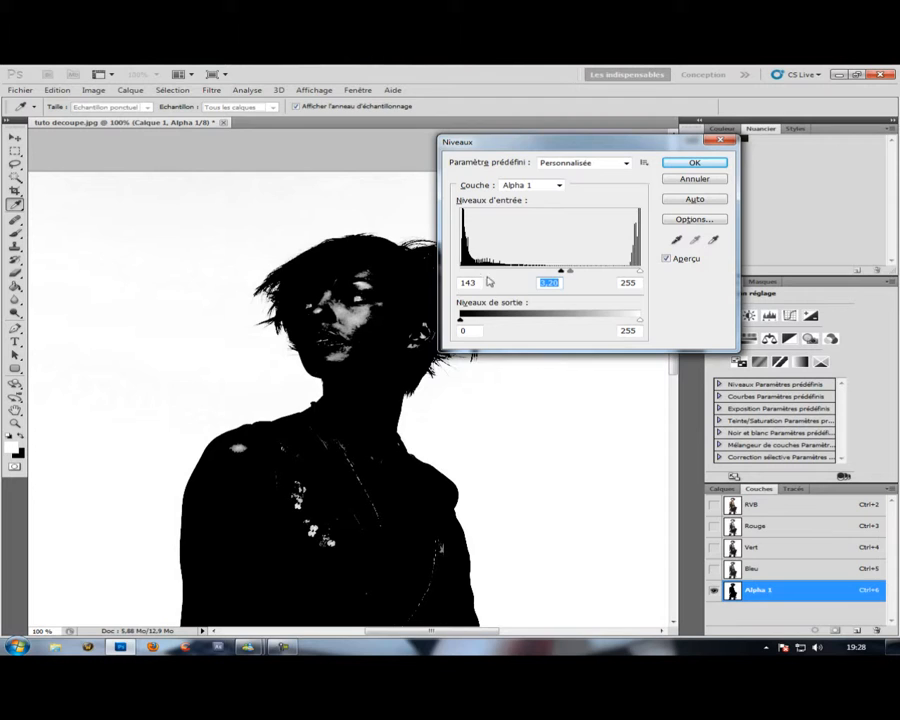
drag(565, 275, 567, 277)
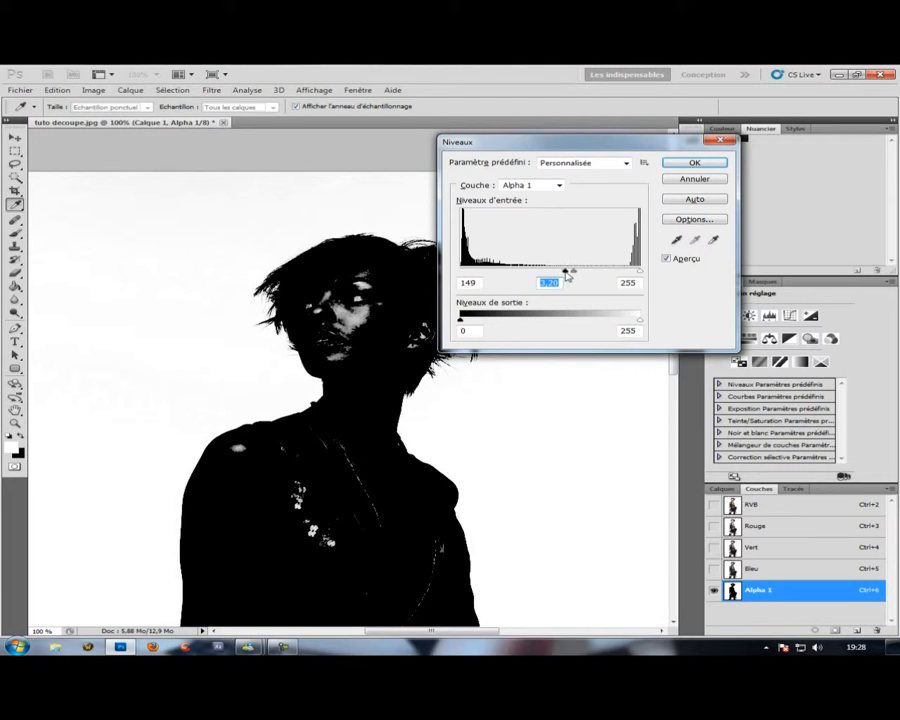
click(694, 163)
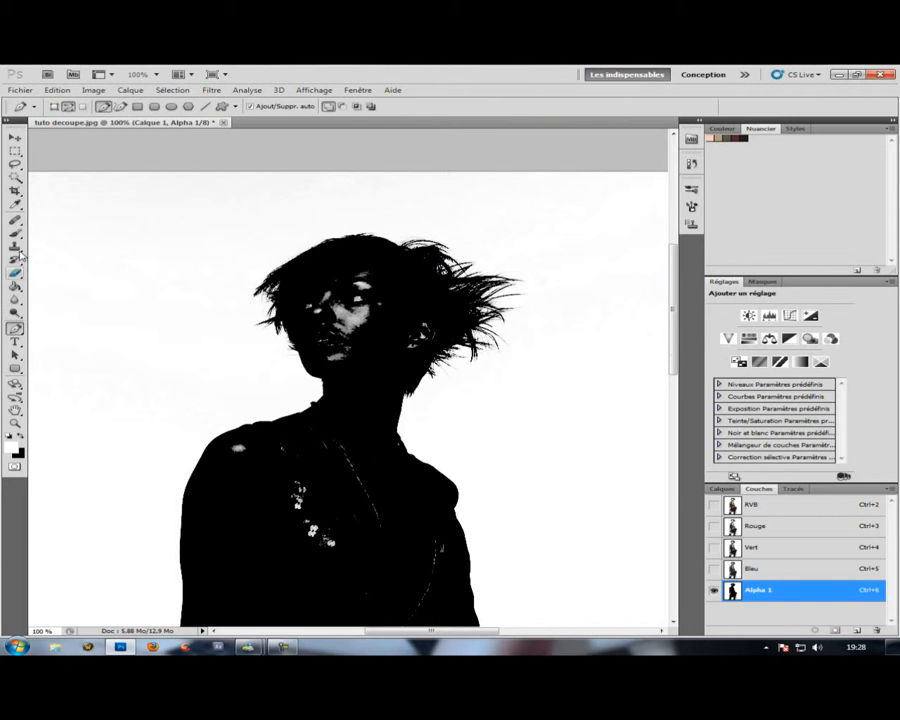
Brush black over the remaining light spots inside the silhouette on the face, shoulder, vest and necklace.
key(b)
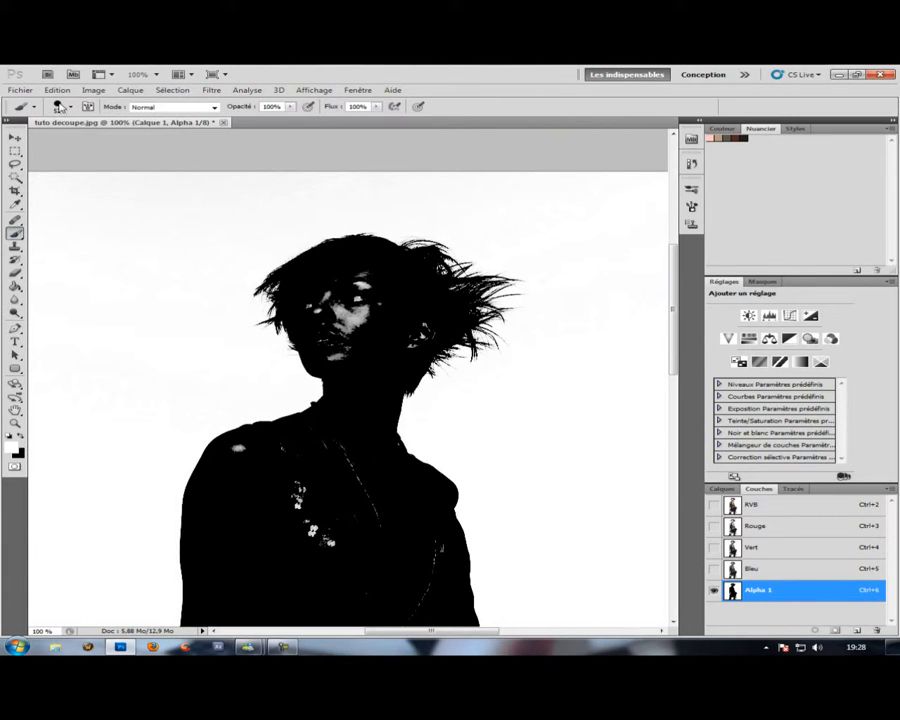
click(20, 438)
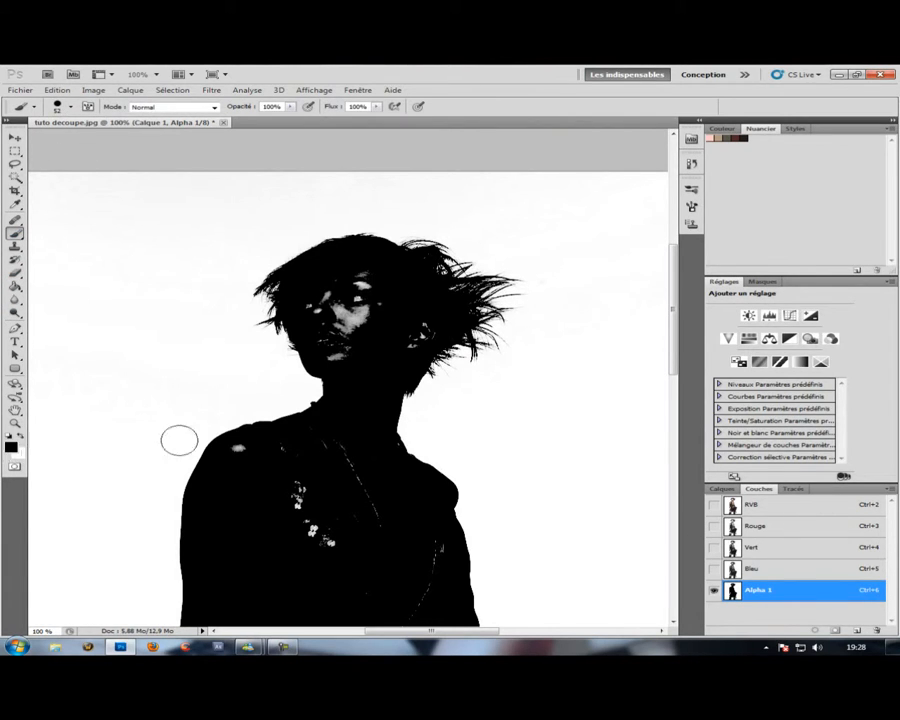
mouse_move(350, 298)
mouse_down()
mouse_move(366, 262)
mouse_move(376, 303)
mouse_move(370, 309)
mouse_move(331, 291)
mouse_move(320, 339)
mouse_move(322, 317)
mouse_move(356, 373)
mouse_move(352, 327)
mouse_move(346, 364)
mouse_move(344, 343)
mouse_move(419, 329)
mouse_move(388, 374)
mouse_up()
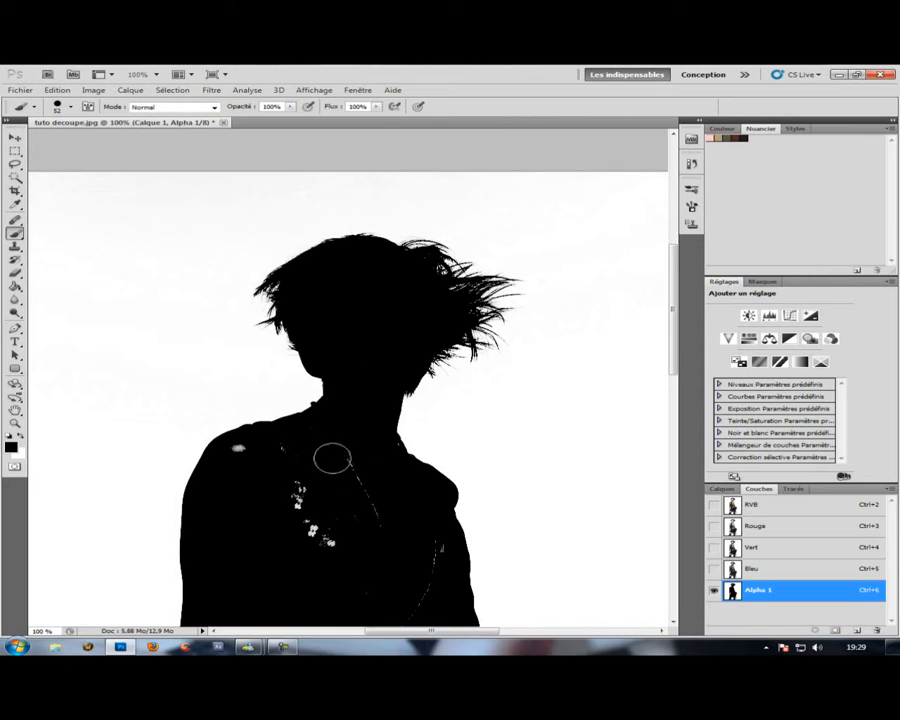
mouse_move(374, 538)
mouse_down()
mouse_move(253, 454)
mouse_move(237, 454)
mouse_move(361, 547)
mouse_up()
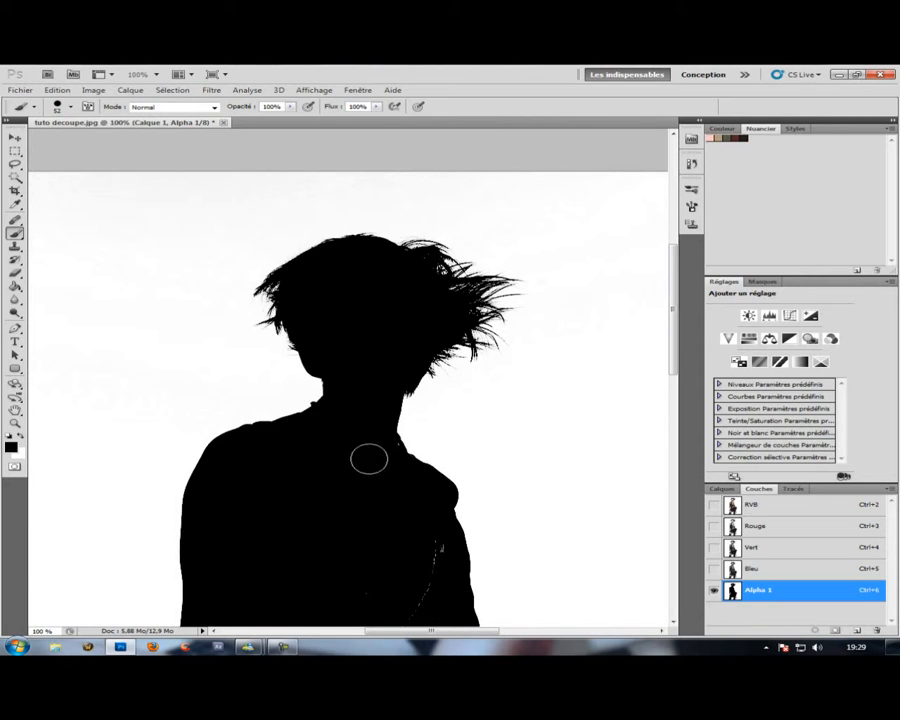
click(383, 596)
mouse_move(419, 540)
mouse_down()
mouse_move(435, 550)
mouse_move(404, 611)
mouse_up()
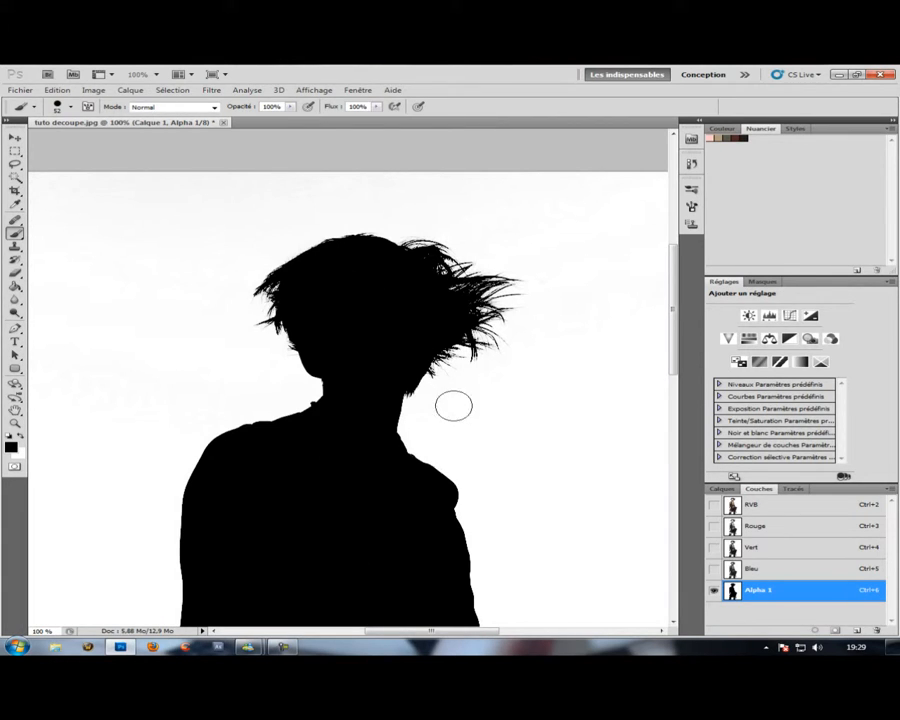
Brush white over the greyish background areas above the silhouette, and restore black as the foreground colour.
click(21, 436)
mouse_move(227, 212)
mouse_down()
mouse_move(350, 188)
mouse_move(203, 161)
mouse_move(278, 196)
mouse_move(213, 181)
mouse_up()
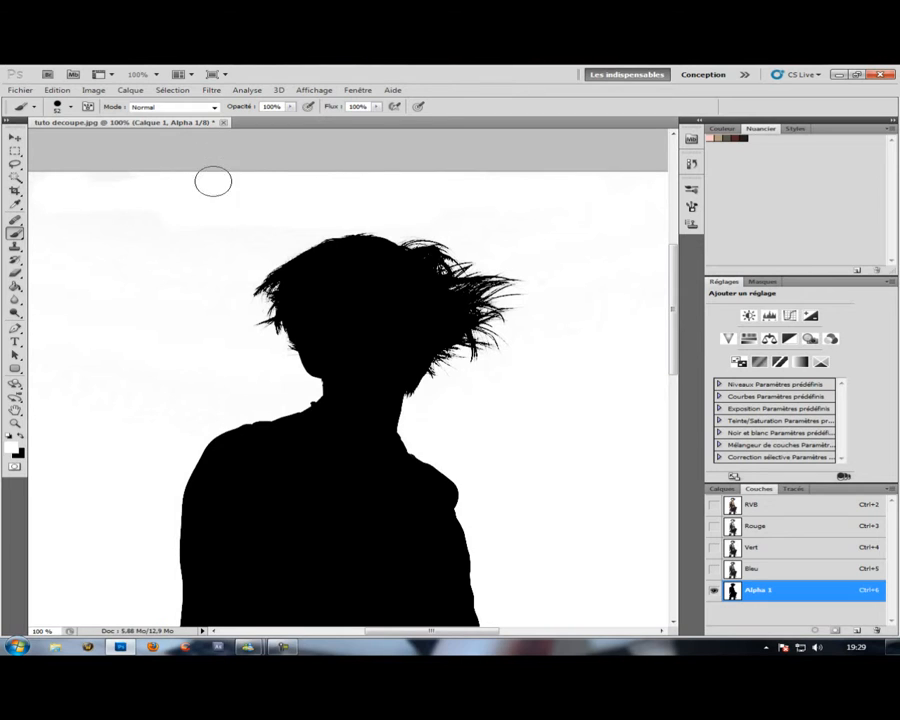
click(22, 437)
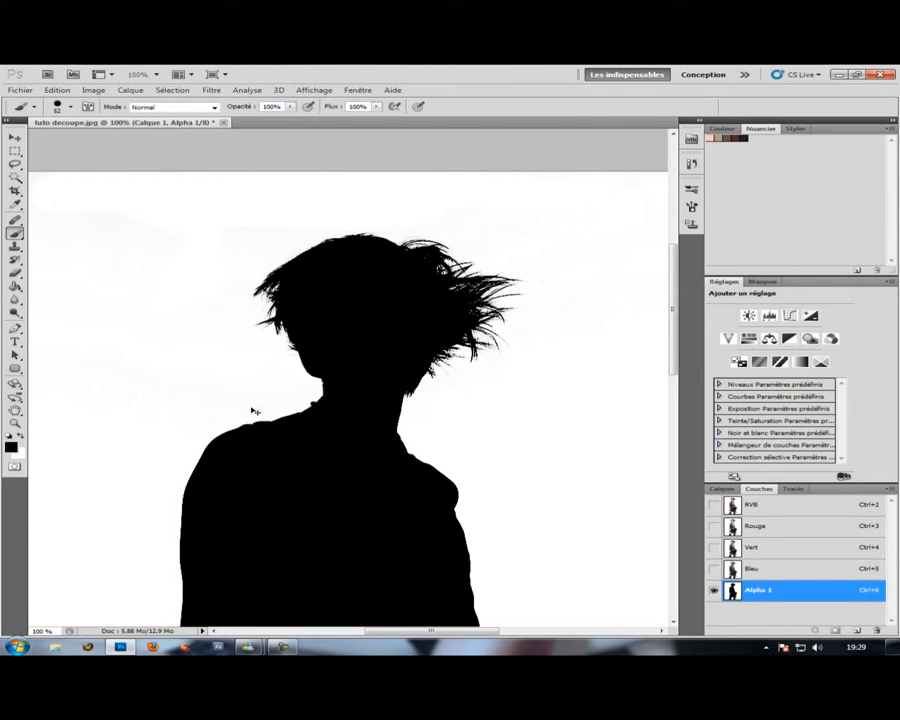
Invert the Alpha 1 channel, and return to Calque 1 with the RVB composite active and Alpha 1 hidden.
key(ctrl+i)
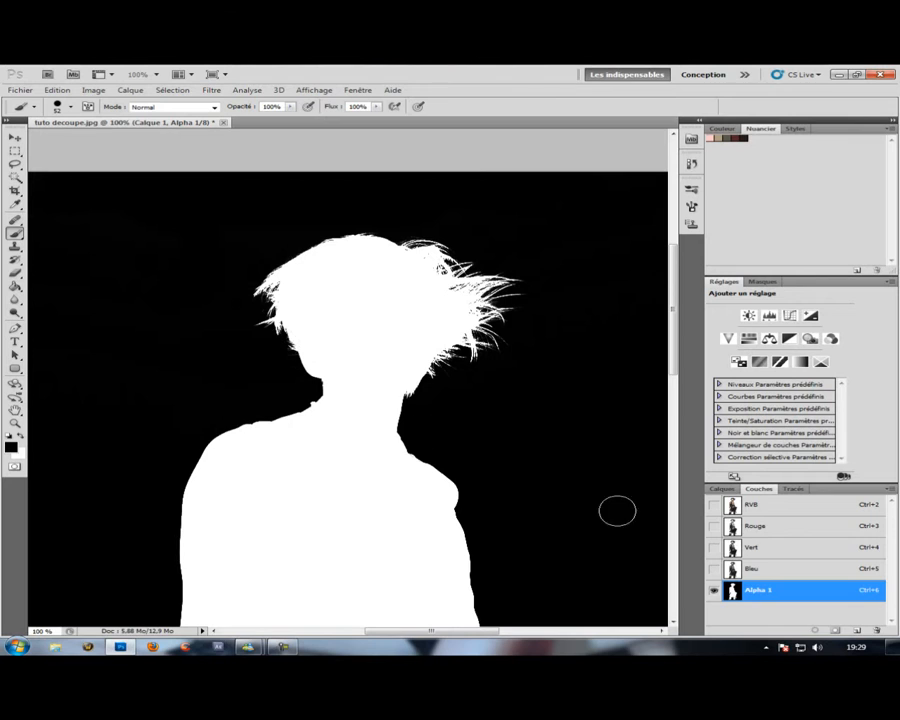
click(714, 509)
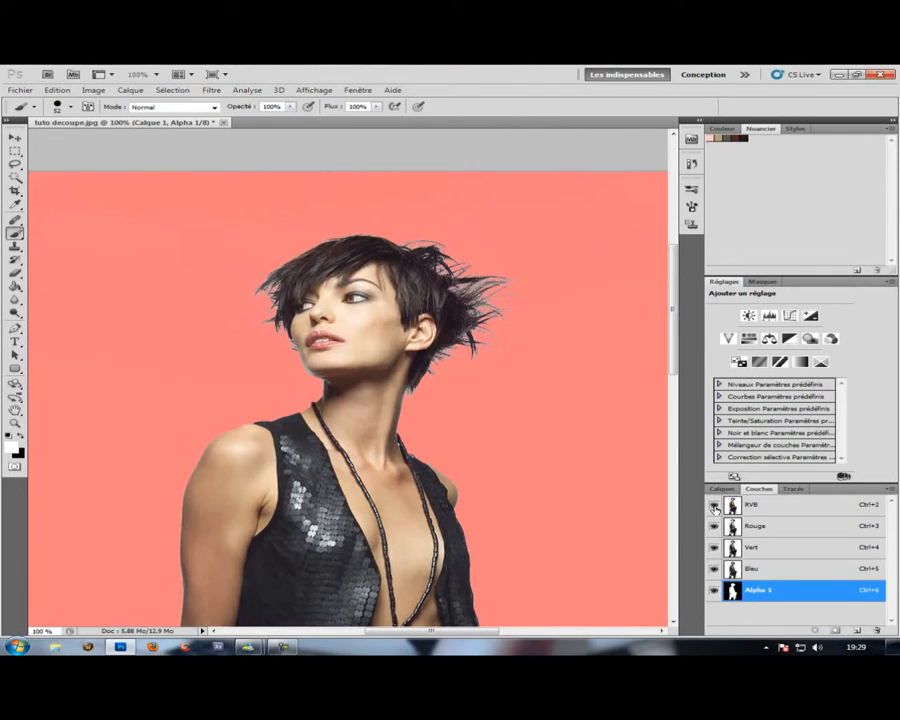
click(714, 591)
click(763, 512)
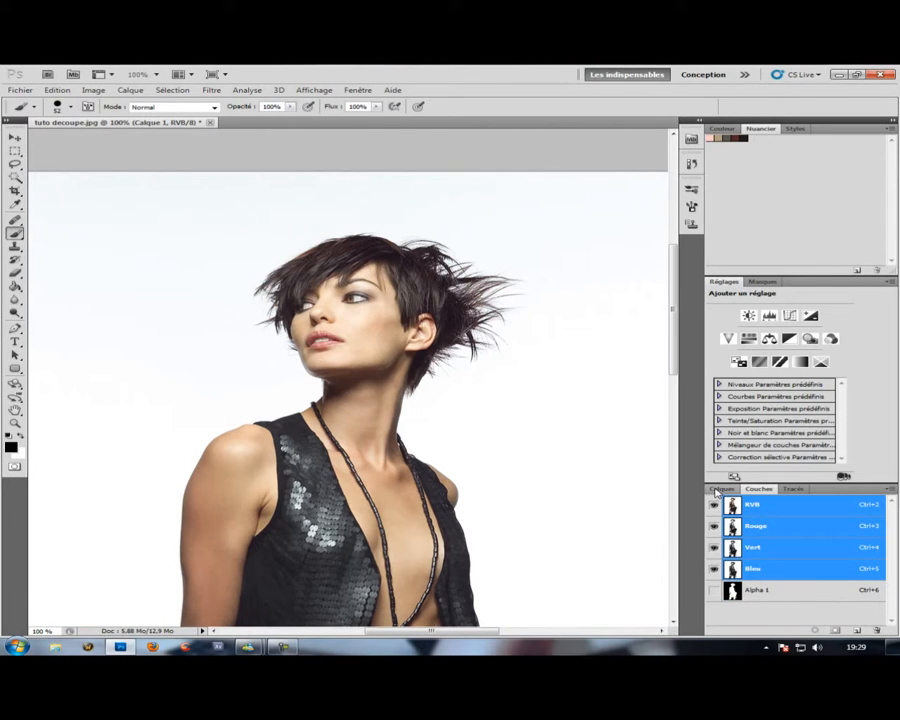
click(720, 489)
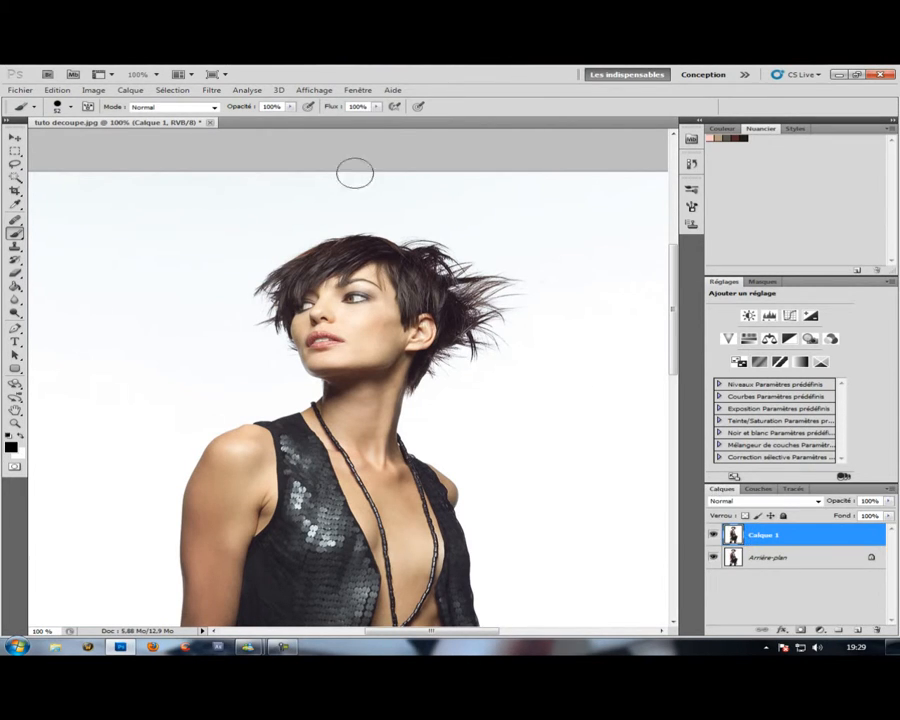
Load the Alpha 1 channel of tuto decoupe.jpg as a new selection.
click(172, 90)
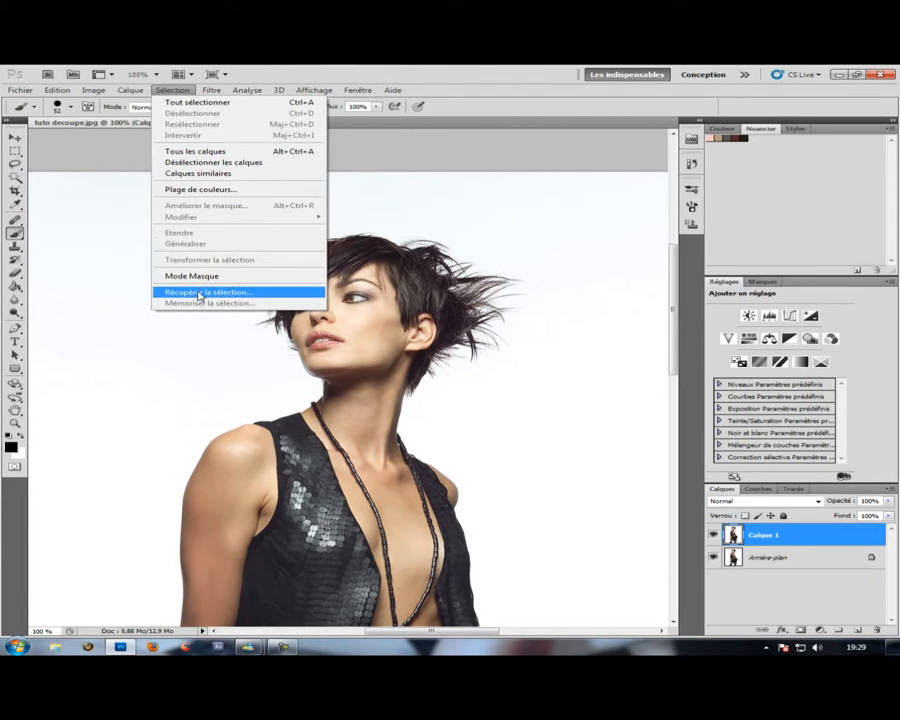
click(240, 293)
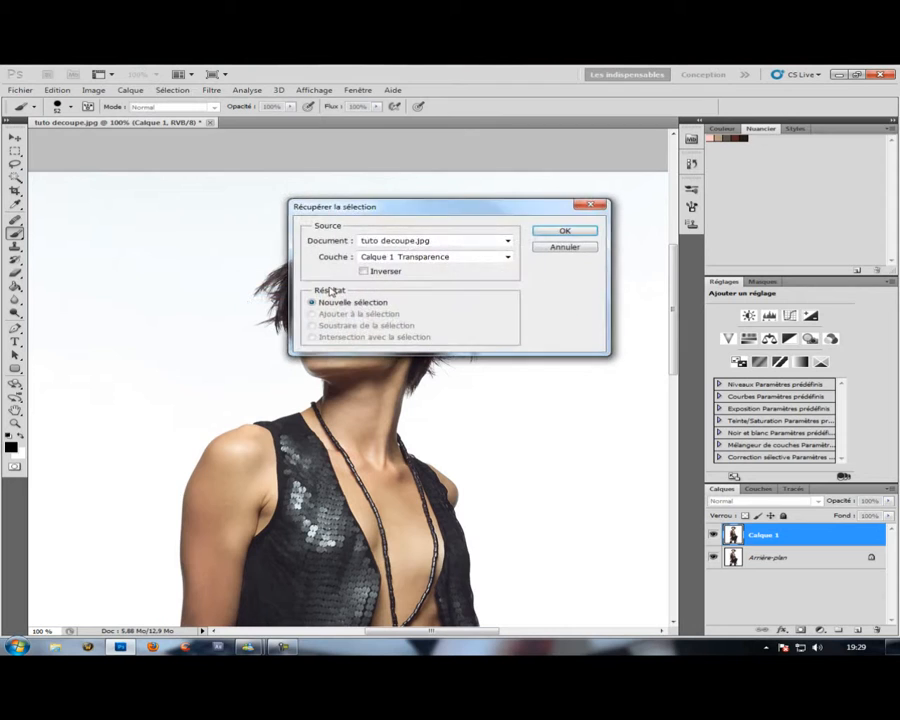
click(403, 258)
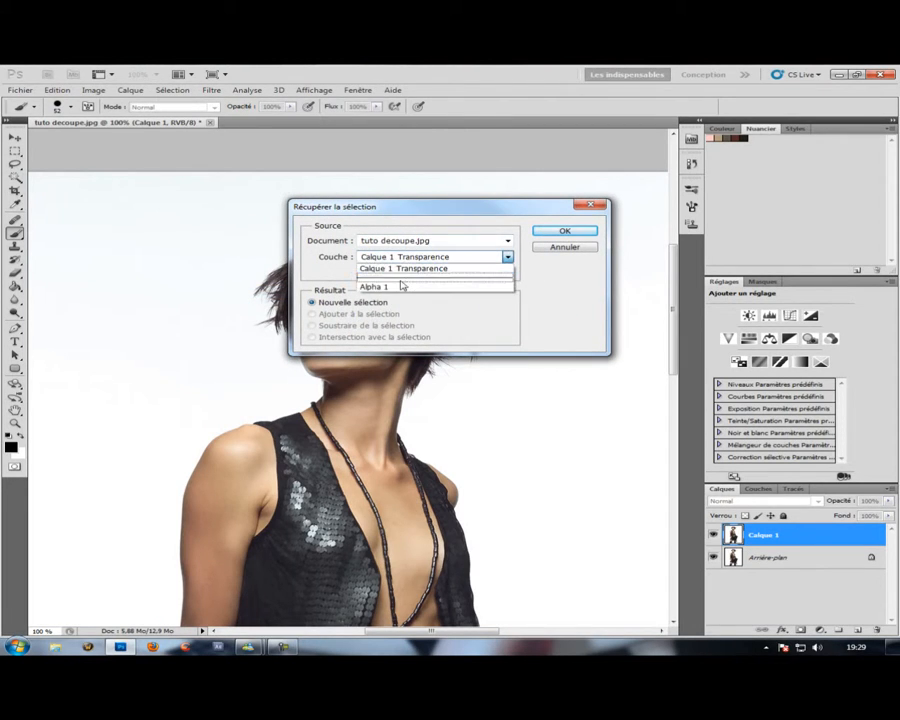
click(408, 288)
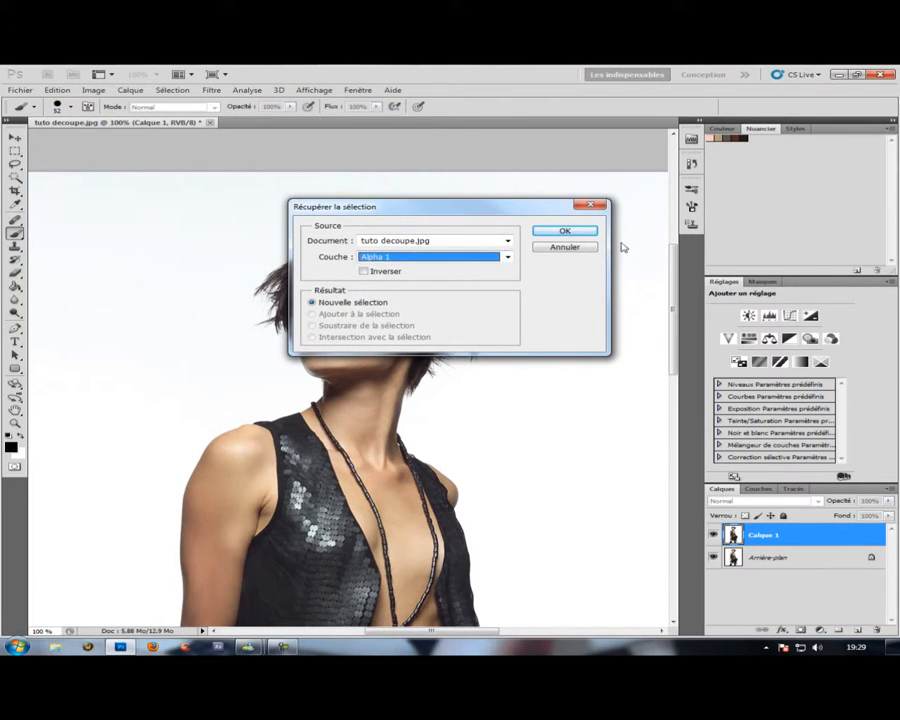
click(565, 231)
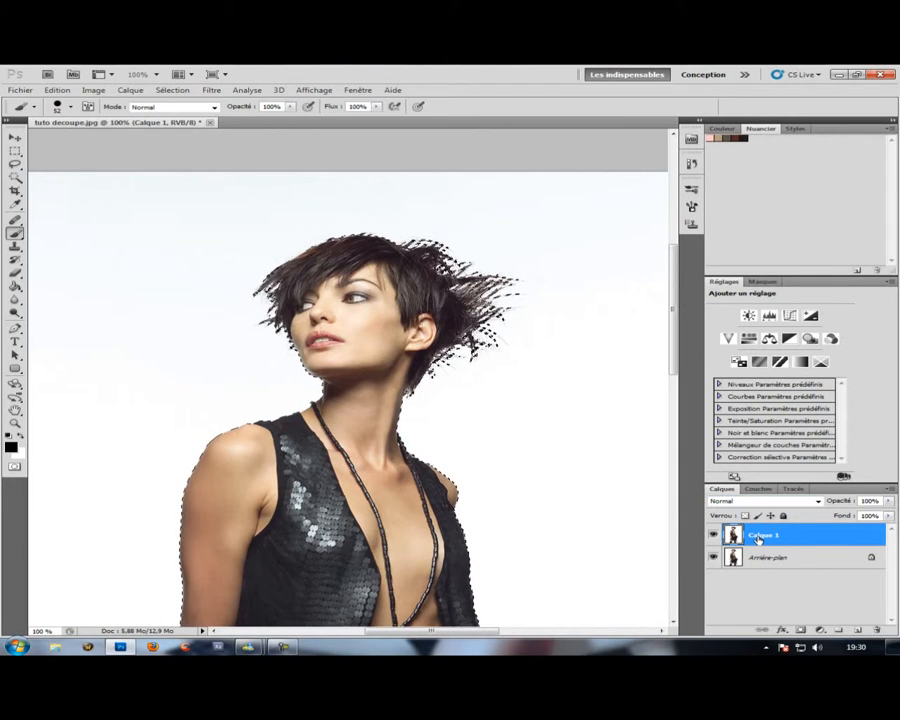
Copy the selected woman to a new layer, and hide Calque 1 and Arrière-plan.
key(ctrl+j)
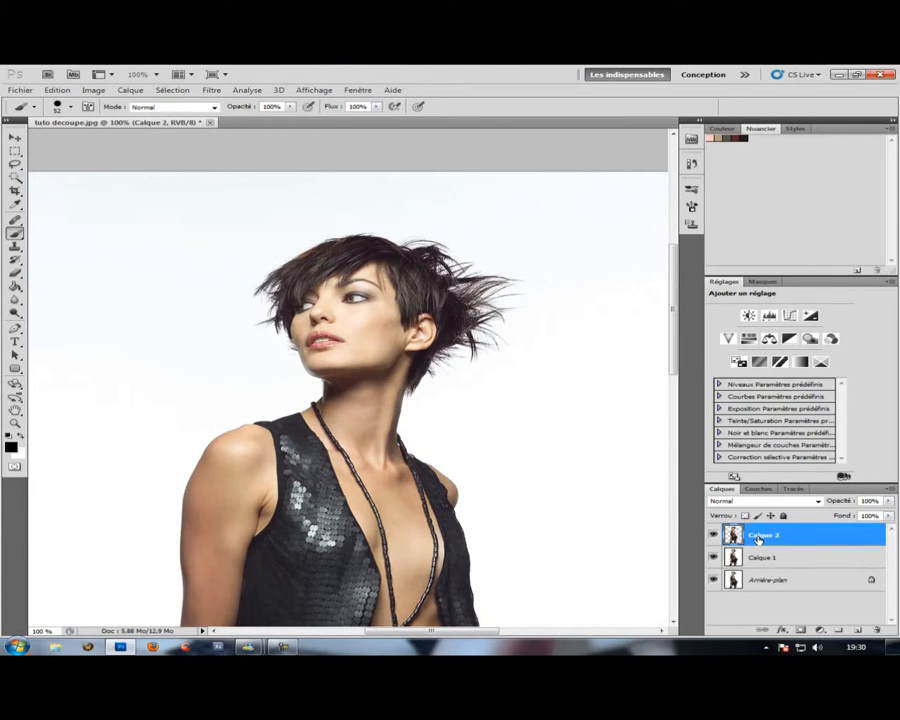
click(714, 558)
click(714, 580)
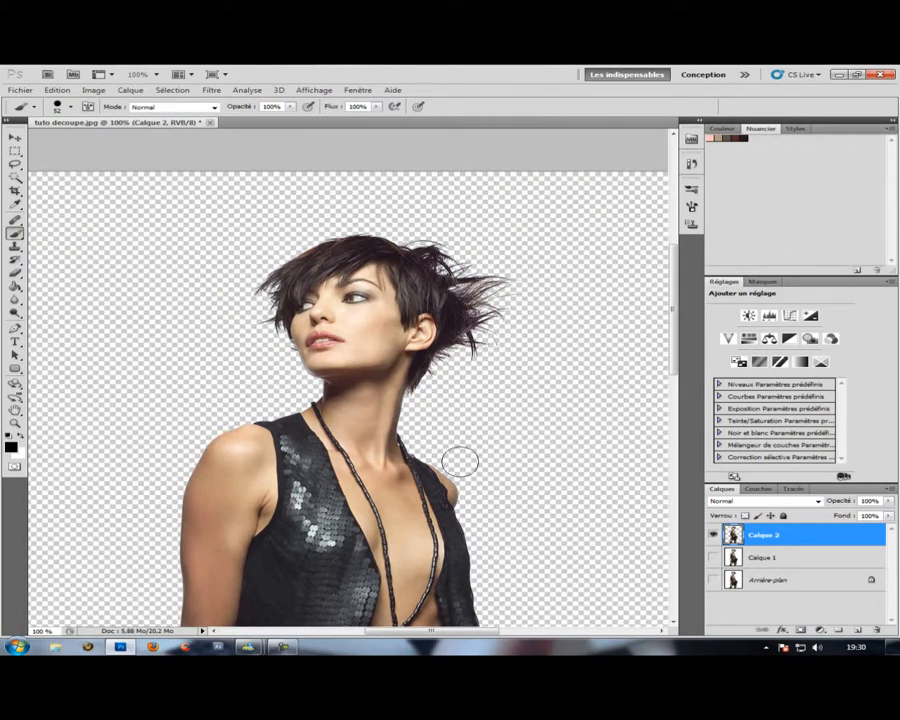
Examine the cutout's edges from the hair down to the boots against the transparent background.
drag(291, 472, 329, 336)
drag(409, 272, 441, 392)
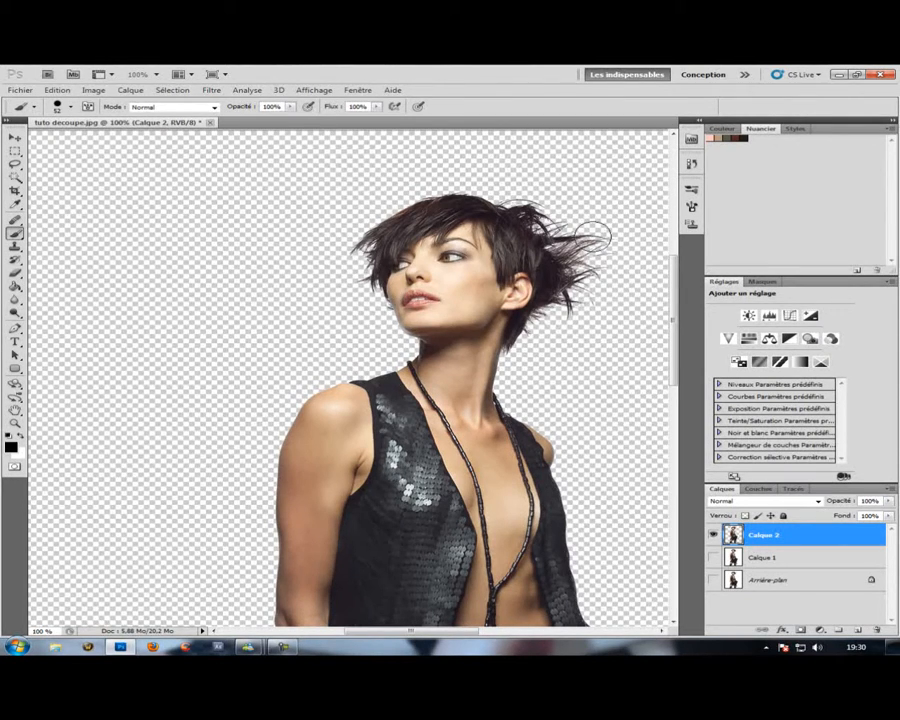
drag(371, 365, 388, 300)
scroll(388, 300, down, 10)
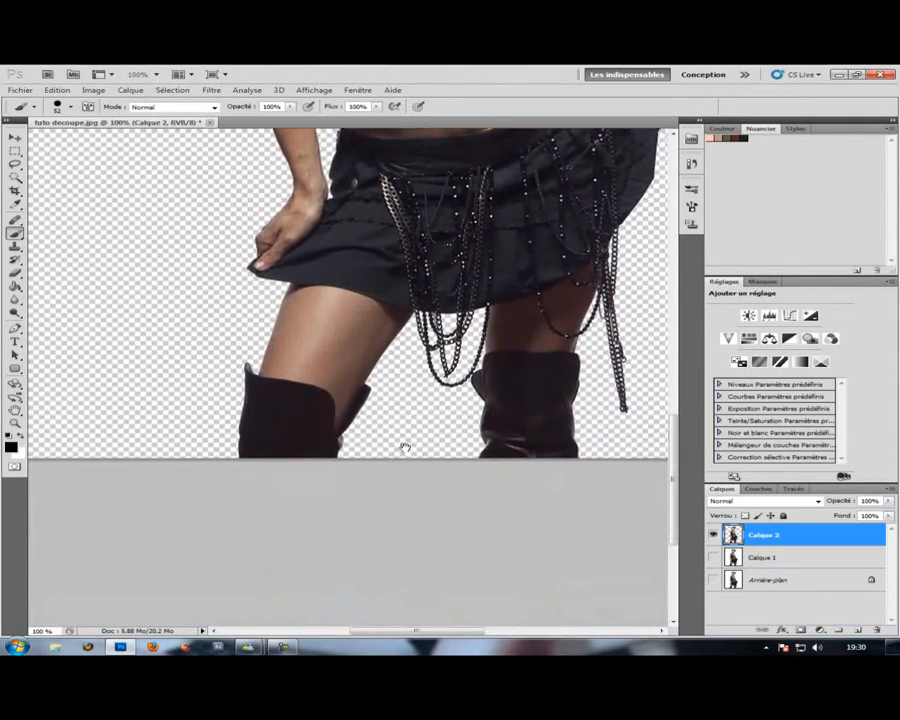
drag(402, 450, 275, 492)
drag(390, 384, 350, 503)
scroll(263, 410, up, 15)
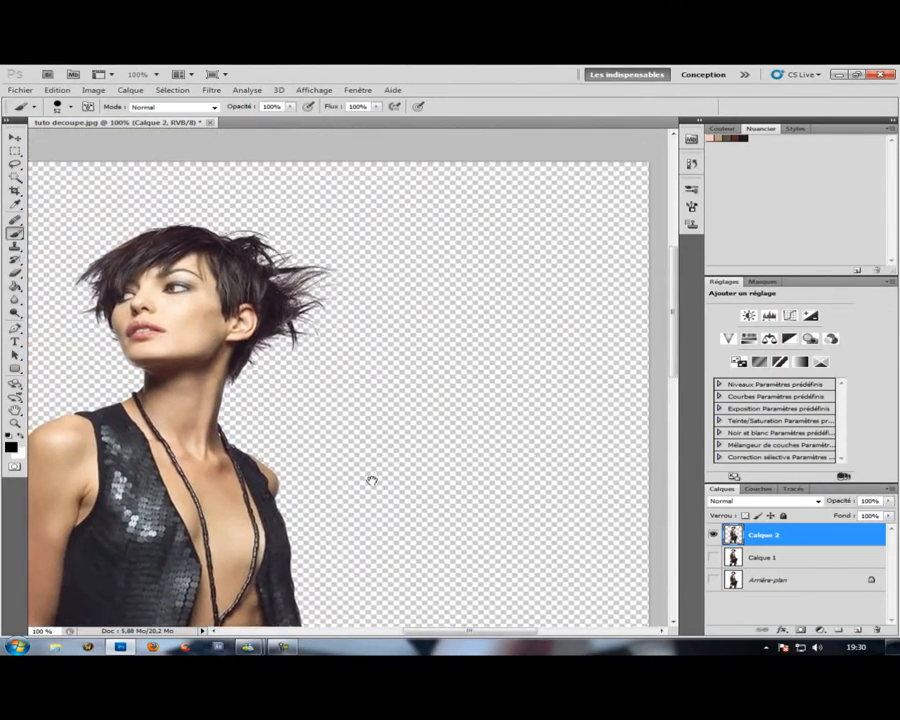
mouse_move(371, 481)
mouse_down()
mouse_move(416, 526)
mouse_move(538, 528)
mouse_move(544, 502)
mouse_up()
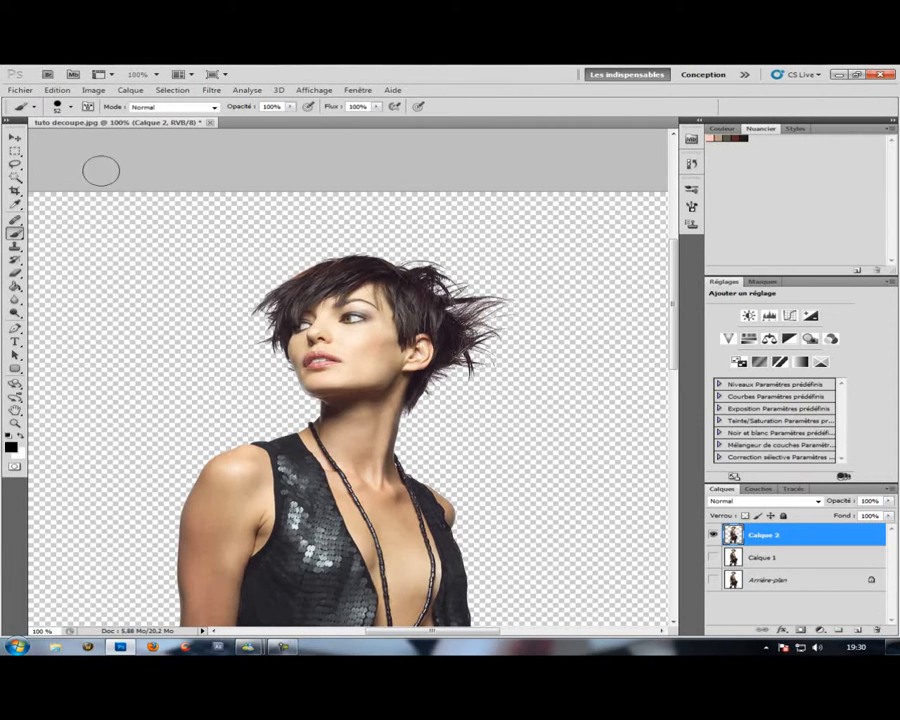
Select a small area of skin on the woman's cheek with the Magic Wand (Baguette magique) tool.
click(15, 180)
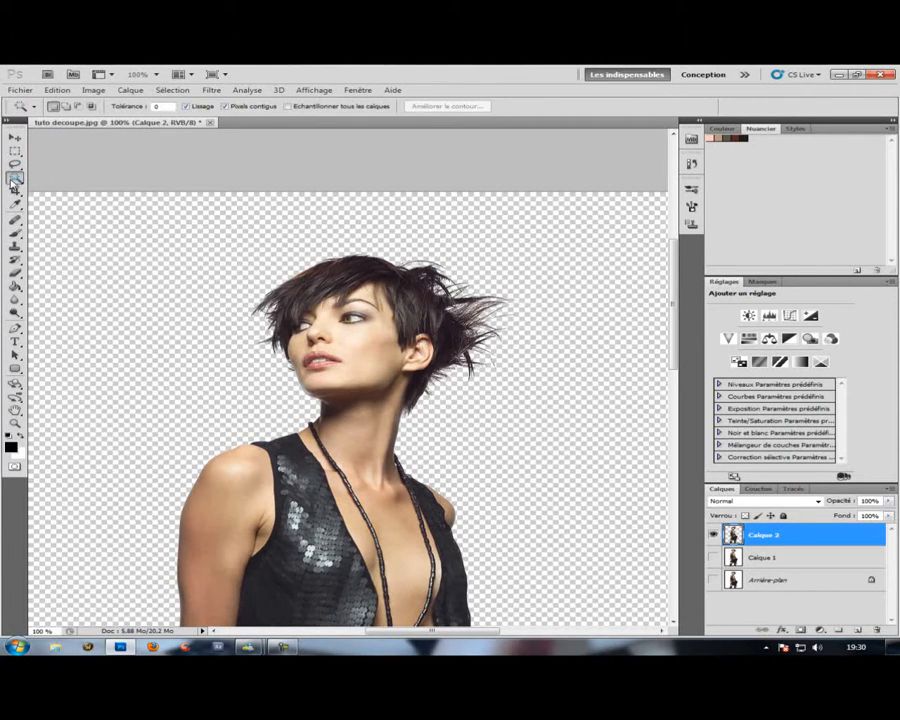
click(14, 182)
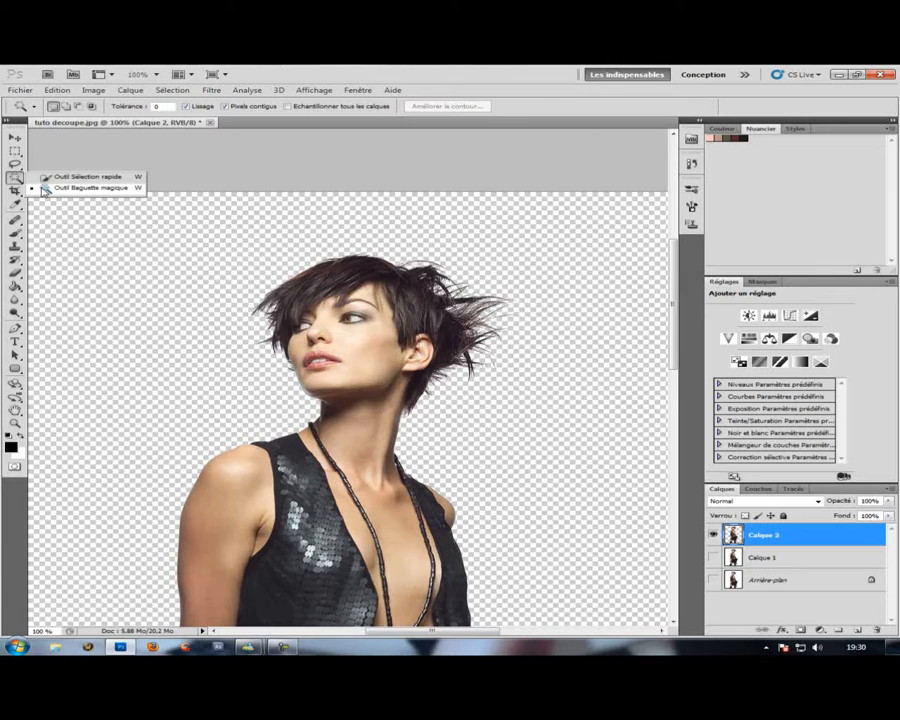
click(42, 188)
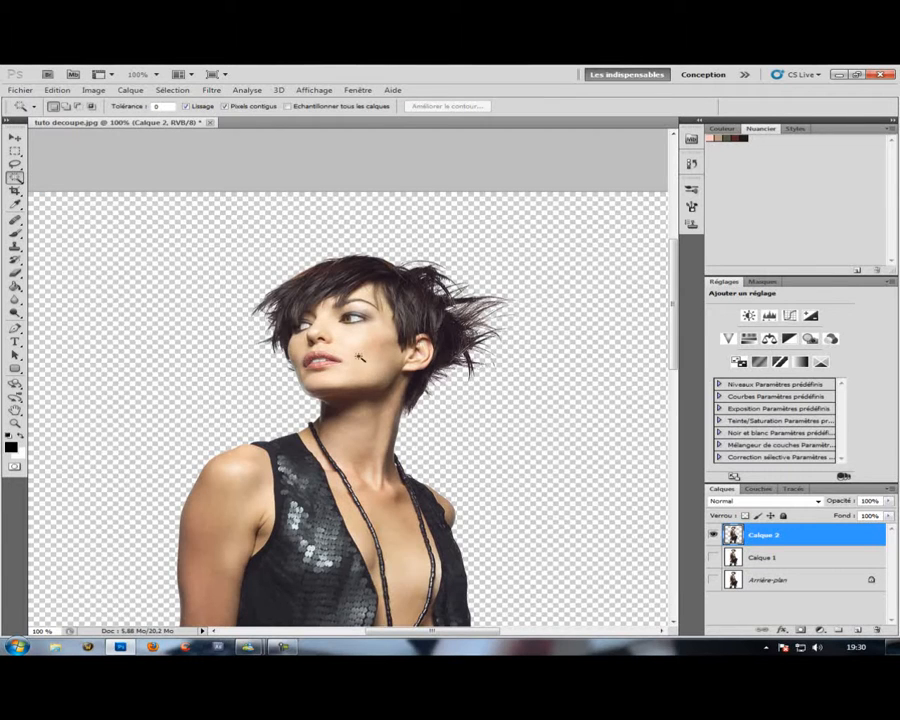
click(358, 356)
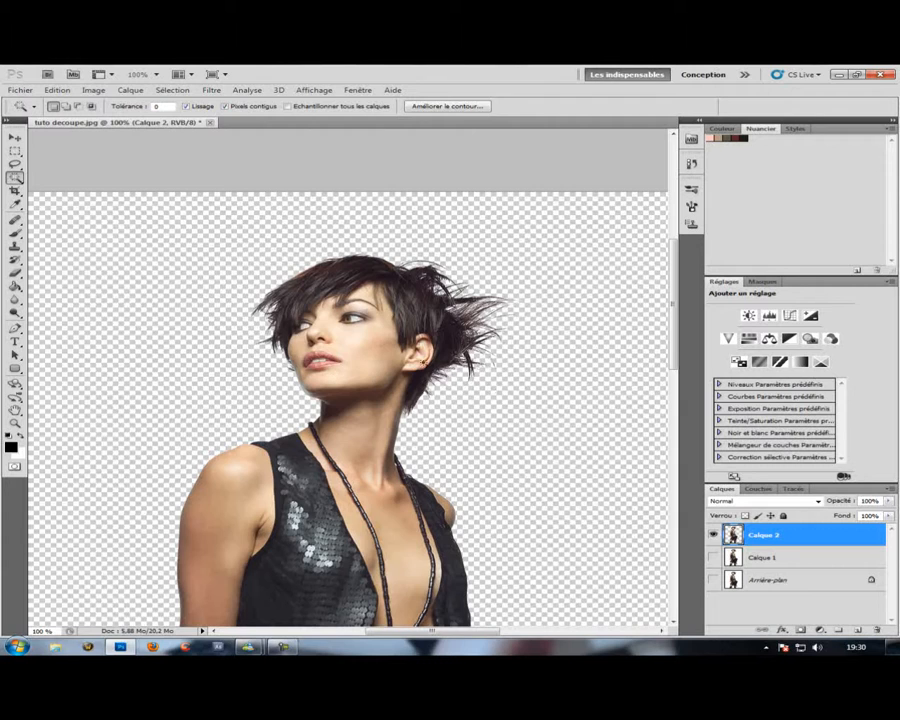
Draw a rectangular marquee on the empty area beside the woman's head, move it against her hair, and deselect it.
click(14, 150)
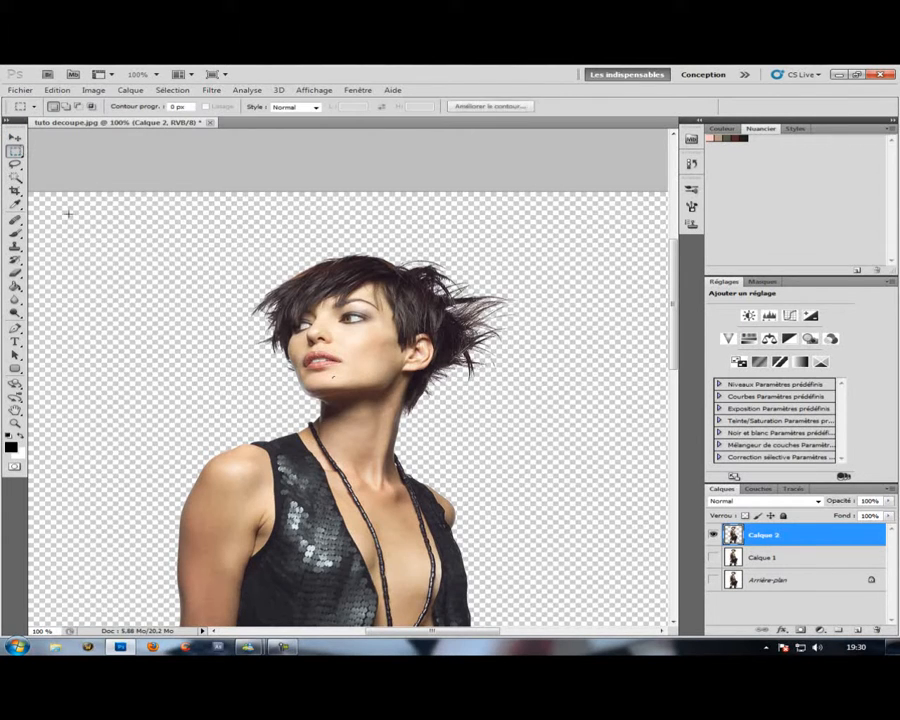
drag(70, 222, 237, 330)
drag(100, 276, 139, 342)
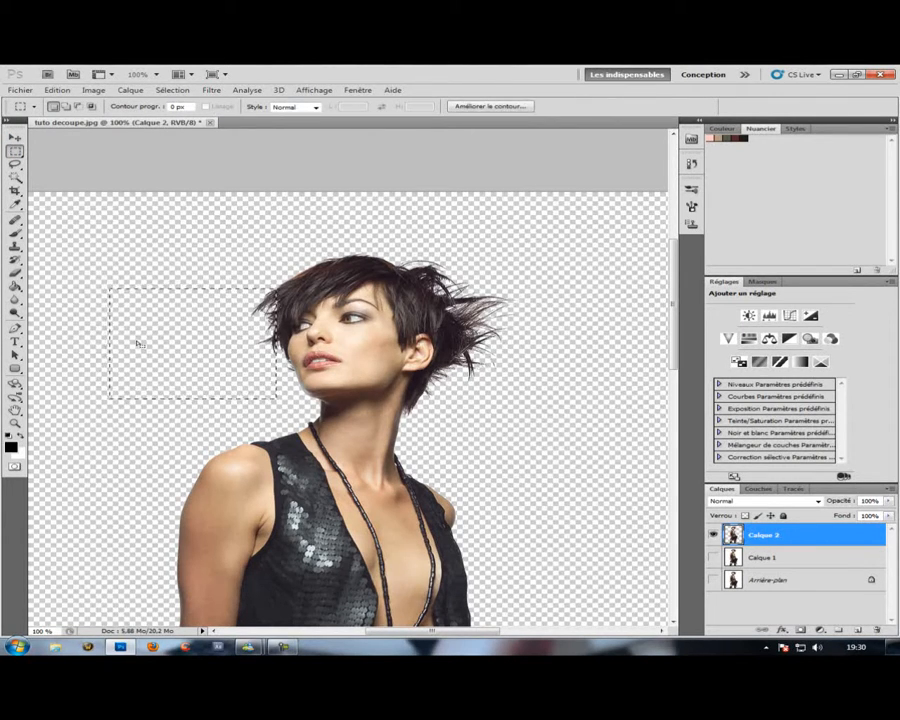
click(150, 243)
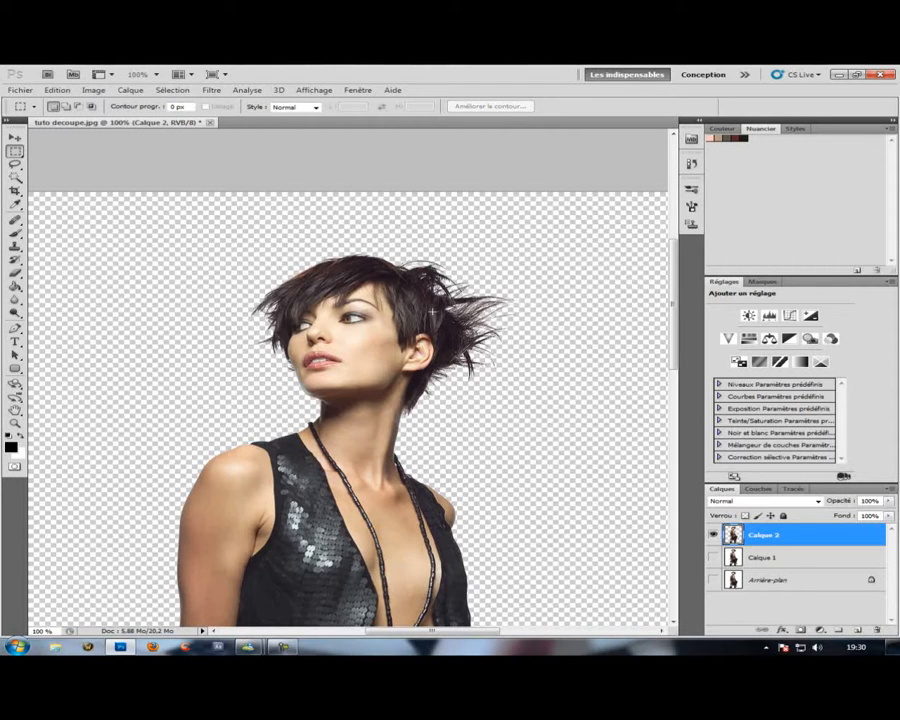
Close tuto decoupe.jpg without saving its changes, and open the car image tuto decoupe 2.jpg.
click(14, 329)
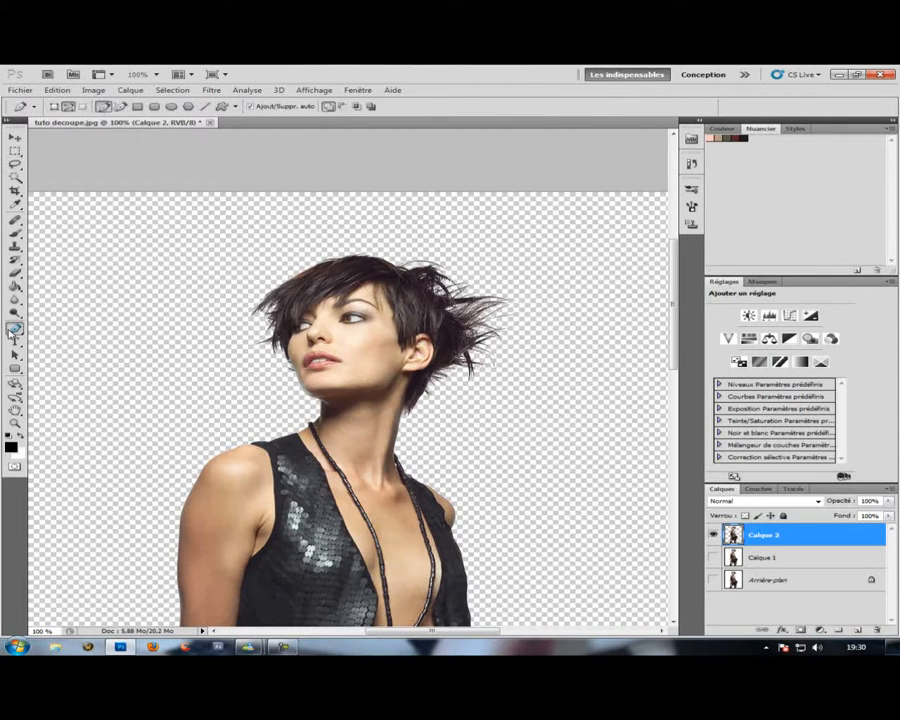
click(210, 122)
click(451, 285)
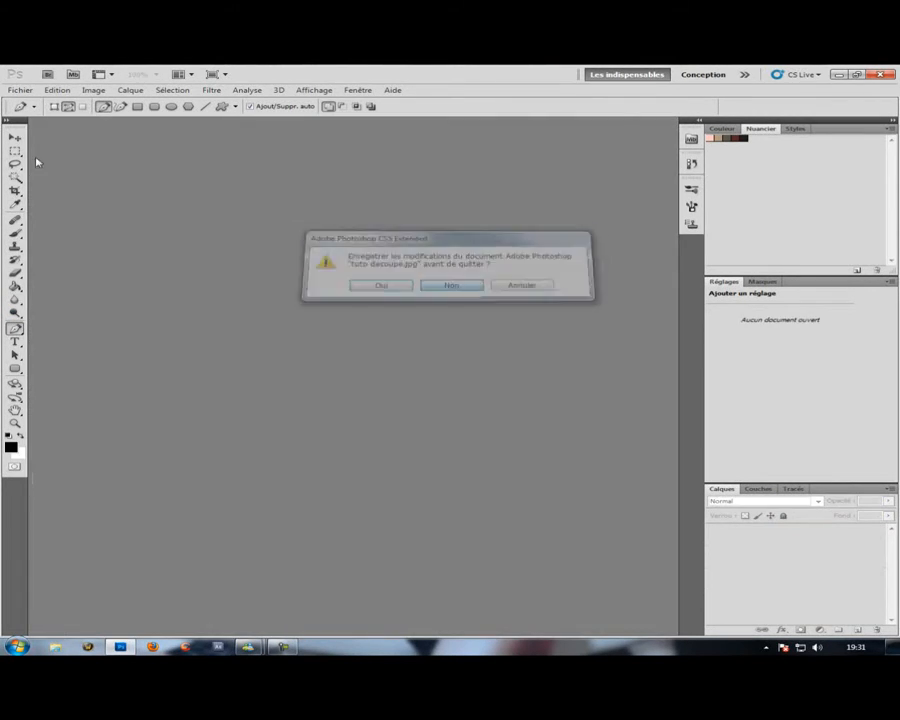
click(20, 90)
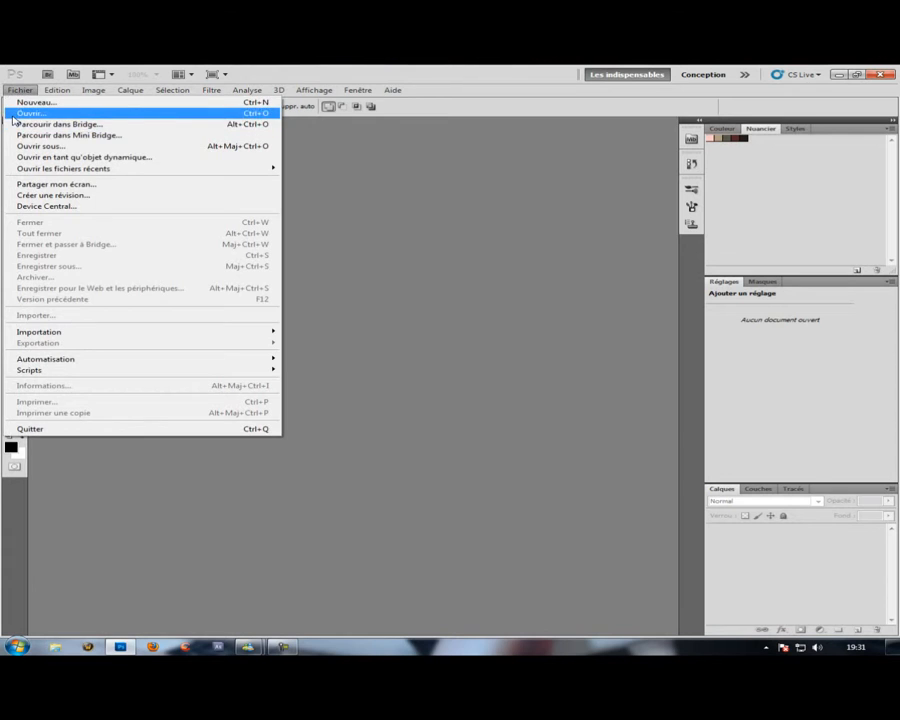
click(14, 114)
double_click(340, 222)
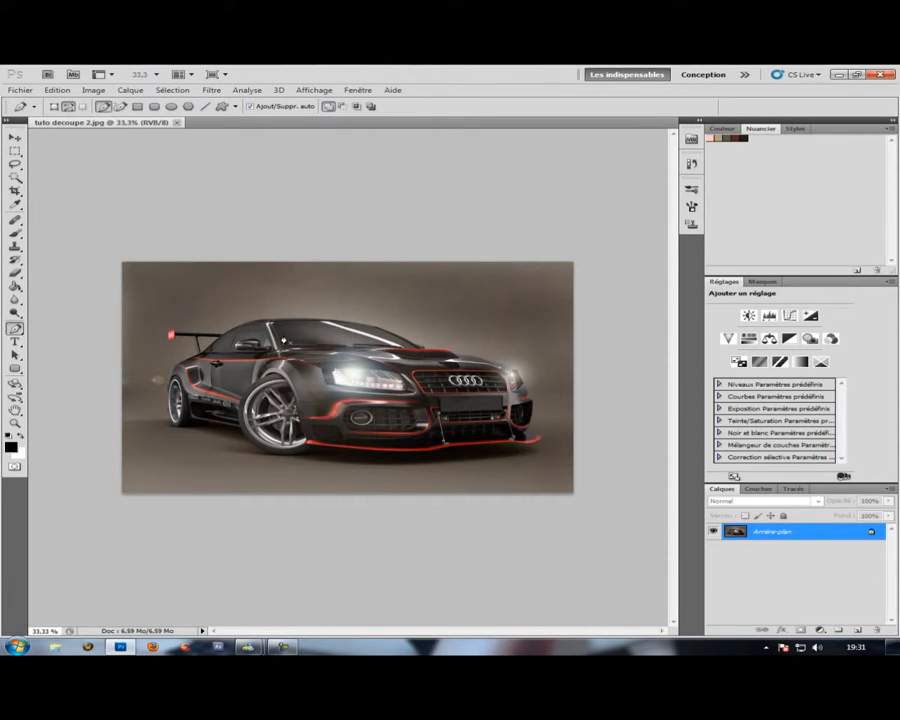
Start a Pen path where the spoiler meets the rear window and curve it up to the roof's front pillar, ending in a corner.
key(ctrl+plus)
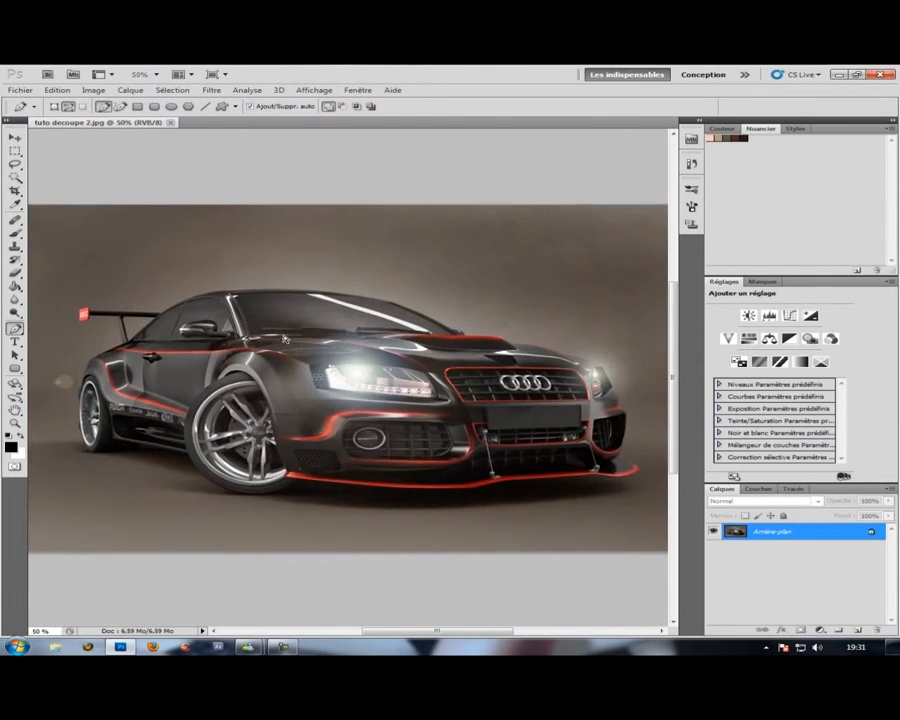
key(ctrl+plus)
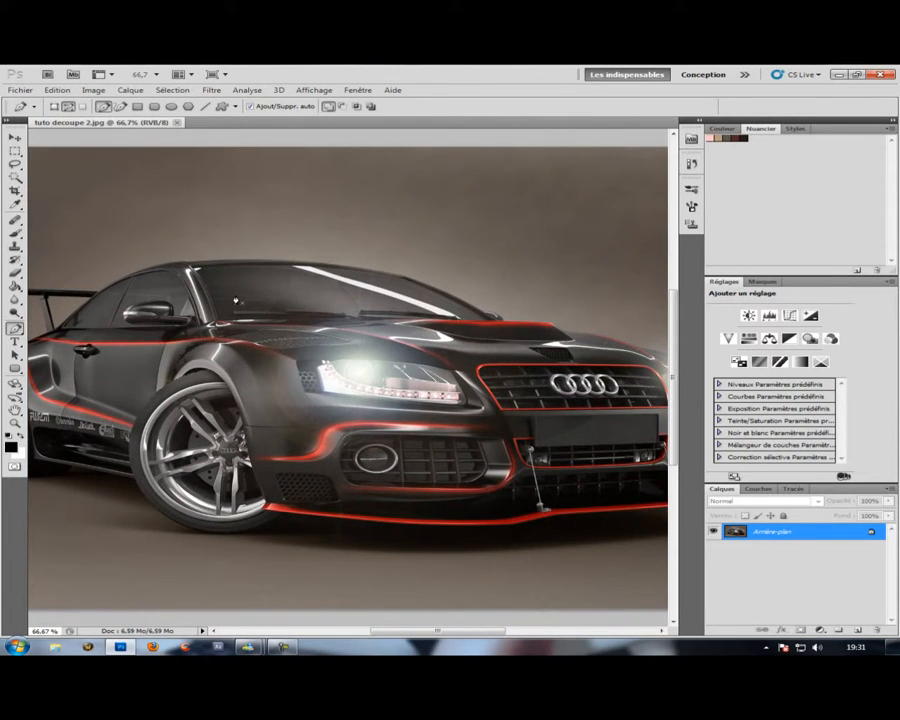
key(ctrl+plus)
drag(335, 272, 457, 427)
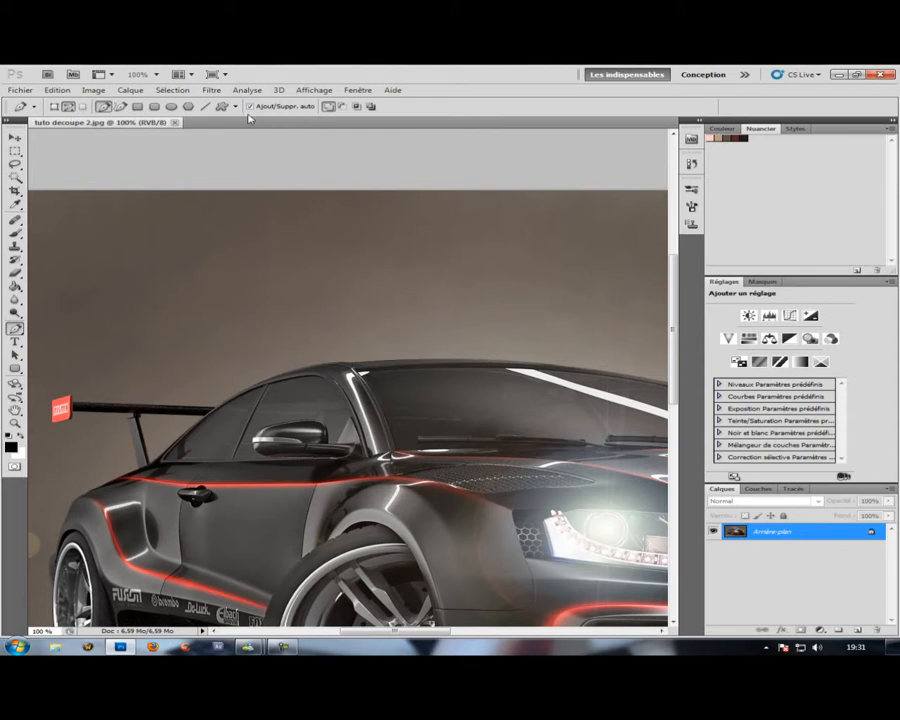
click(216, 410)
drag(329, 366, 367, 364)
drag(485, 268, 461, 244)
key(ctrl+z)
click(349, 364)
Continue the path in curved segments over the roof and down the windshield's far edge to the hood, removing the middle anchor's outgoing handle.
drag(402, 403, 265, 424)
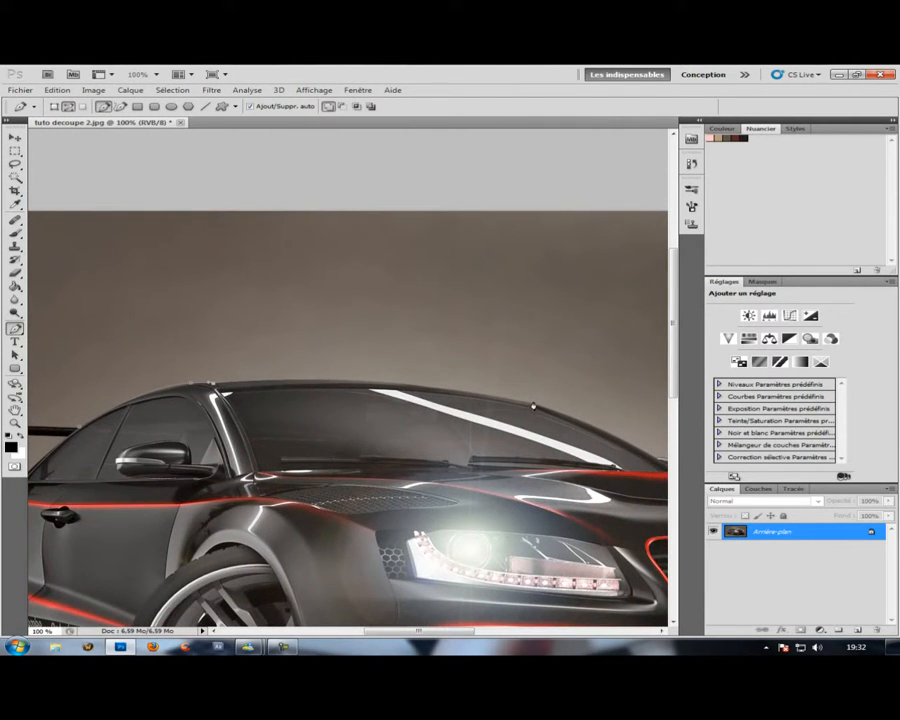
drag(532, 405, 655, 440)
alt+click(533, 406)
drag(508, 444, 325, 335)
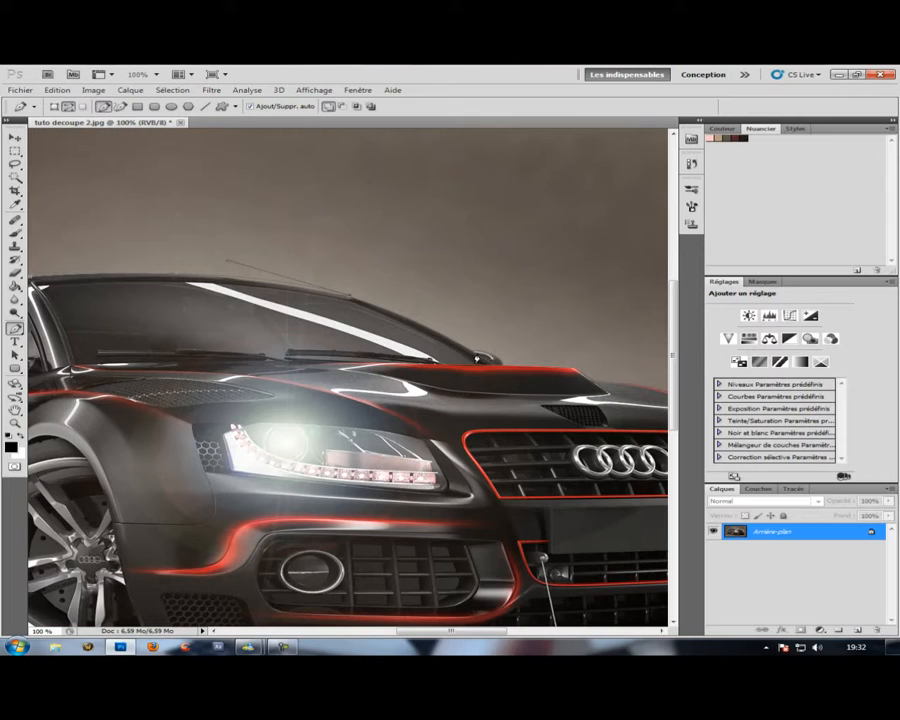
drag(472, 353, 496, 372)
Close the path roughly across the hood, front fender and door back to its starting point by the spoiler.
drag(352, 396, 491, 378)
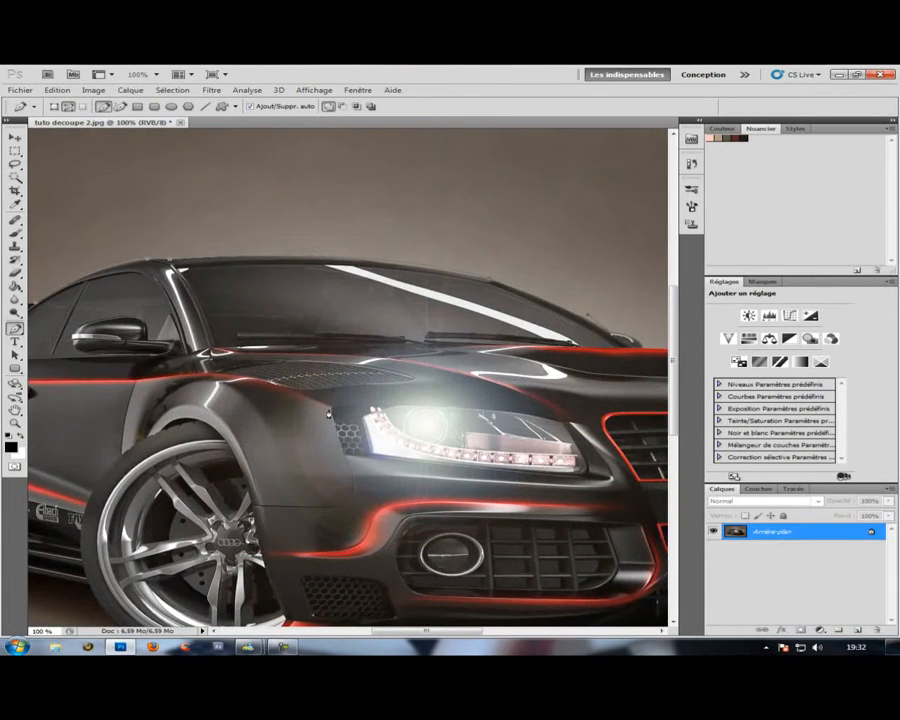
drag(110, 290, 285, 330)
click(300, 356)
click(188, 354)
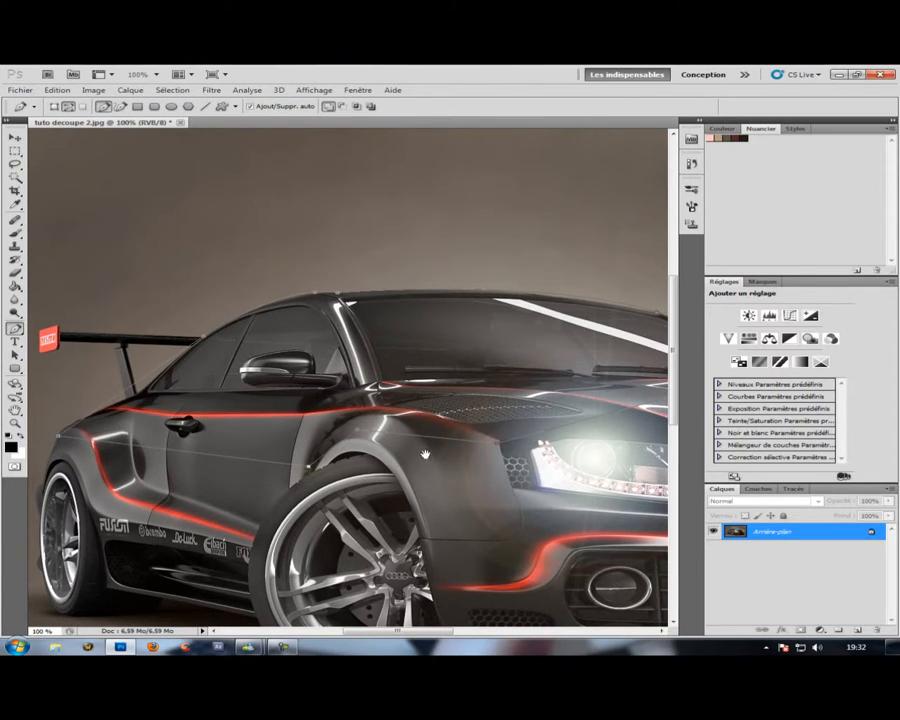
Convert the work path (Tracé de travail) into a new selection with a 0-pixel radius and Lissé enabled.
drag(303, 322, 161, 262)
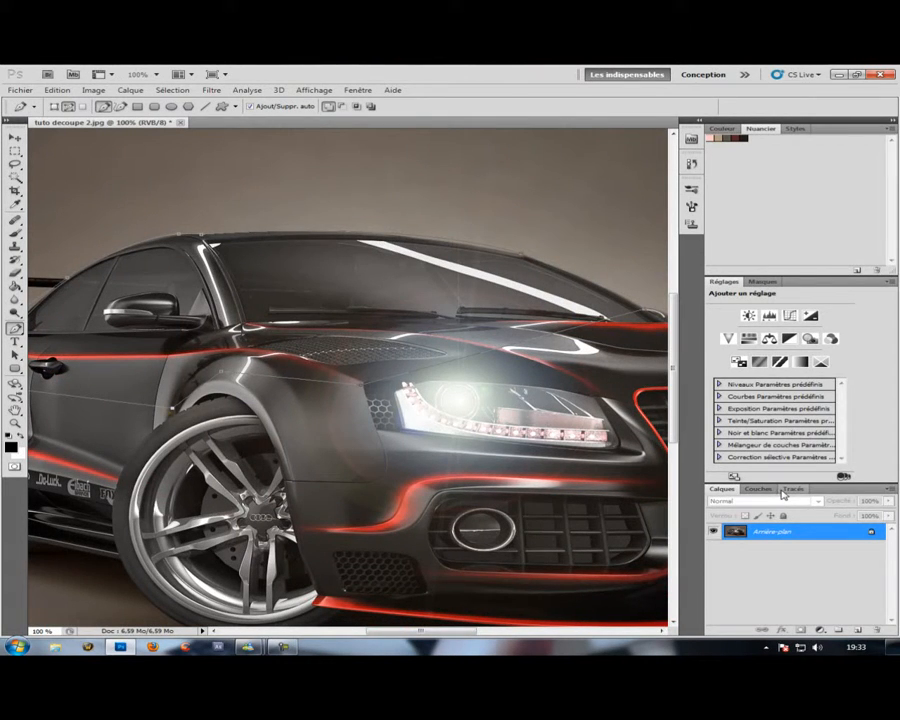
click(785, 490)
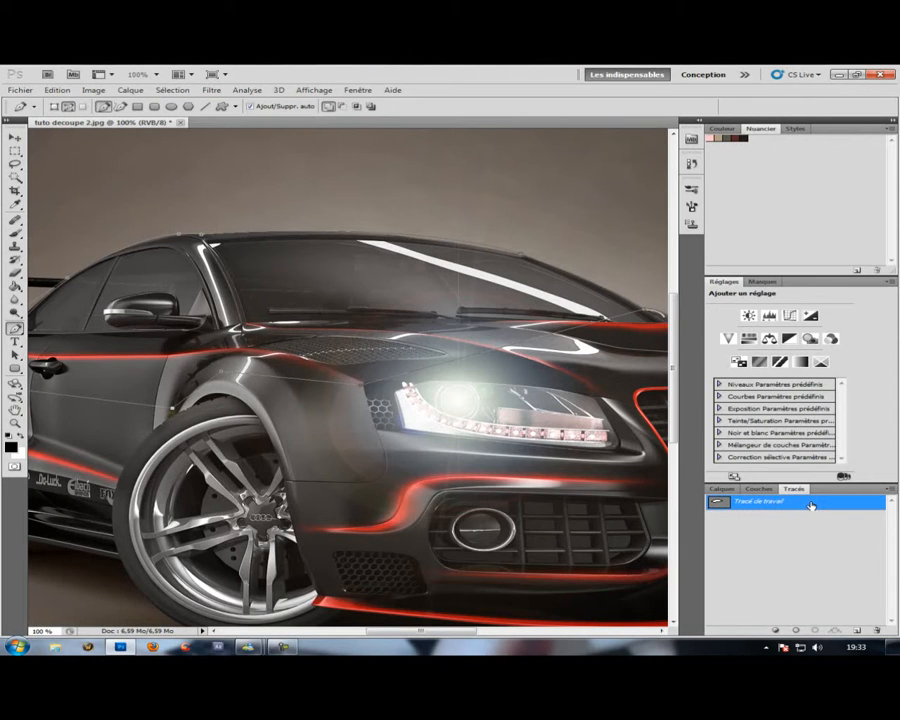
right_click(811, 505)
click(811, 539)
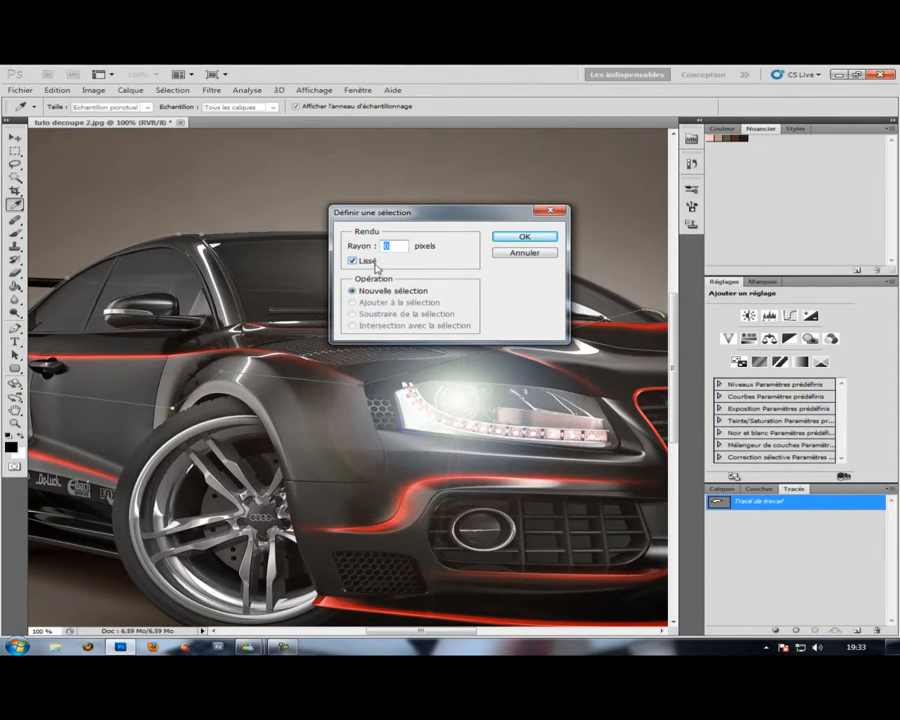
click(522, 235)
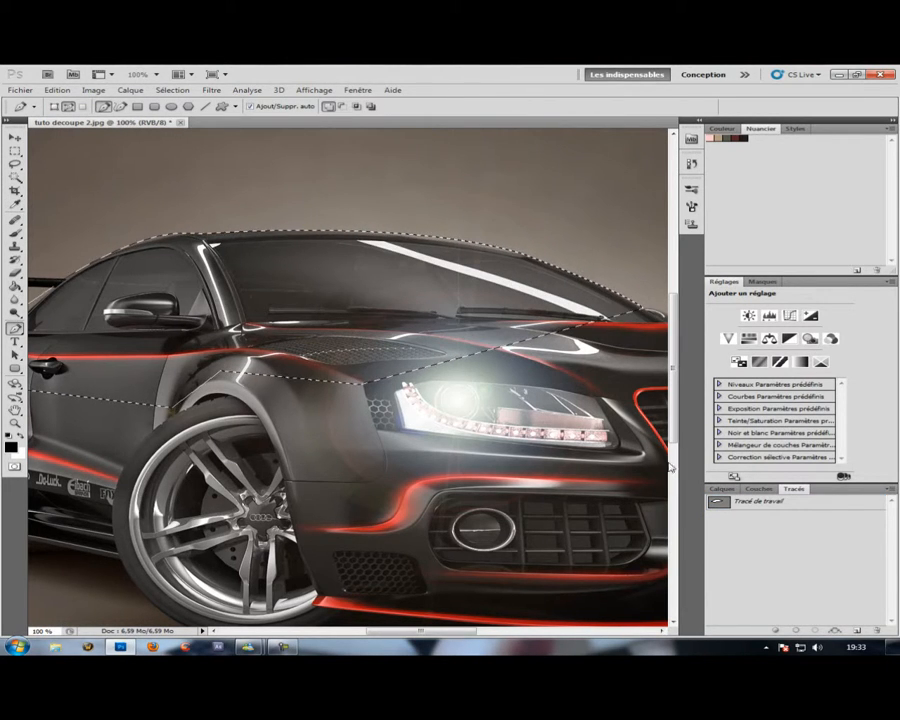
Copy the selected upper part of the car to a new layer, hide Arrière-plan, and make the copied layer active.
click(726, 492)
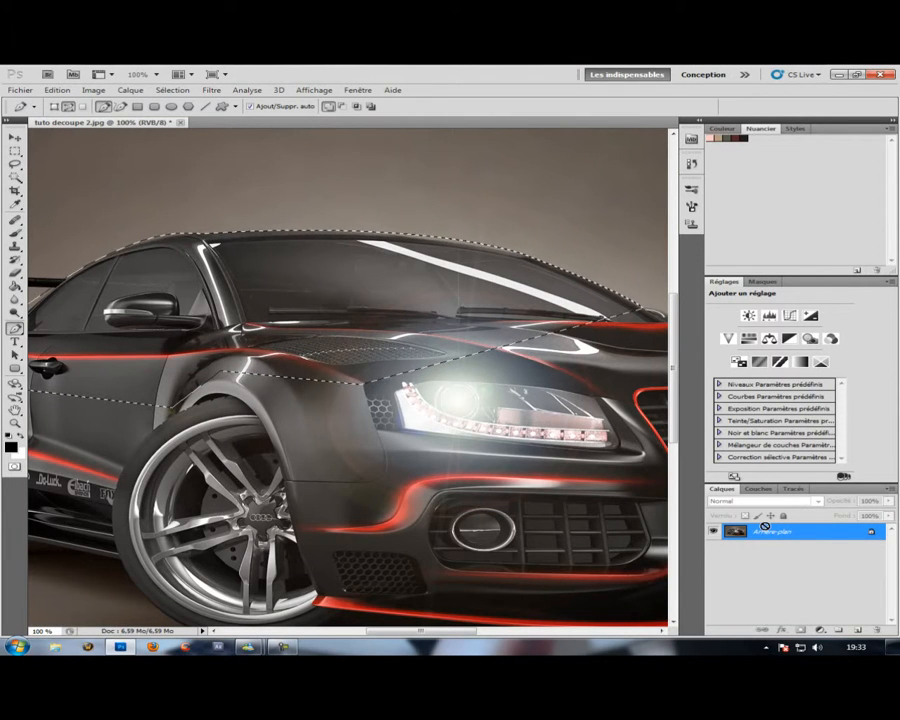
key(ctrl+j)
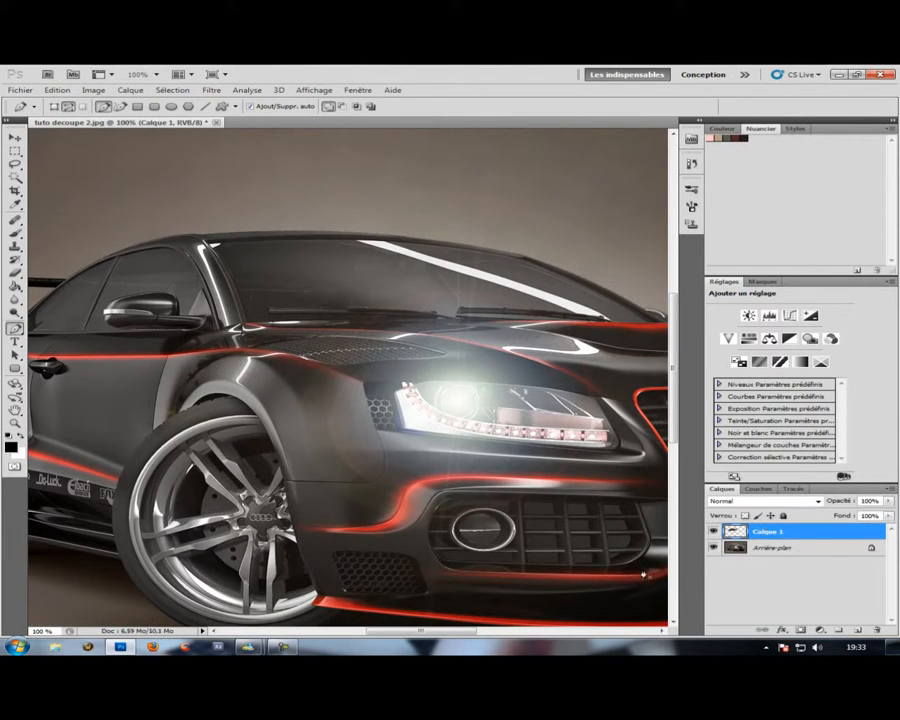
click(735, 547)
click(713, 548)
click(750, 531)
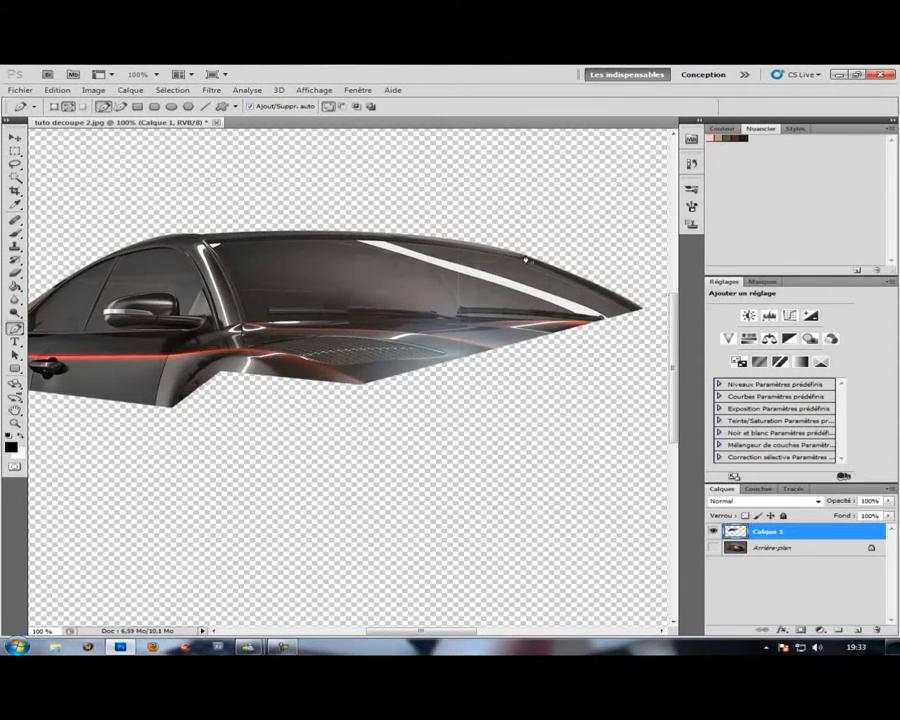
drag(204, 306, 449, 361)
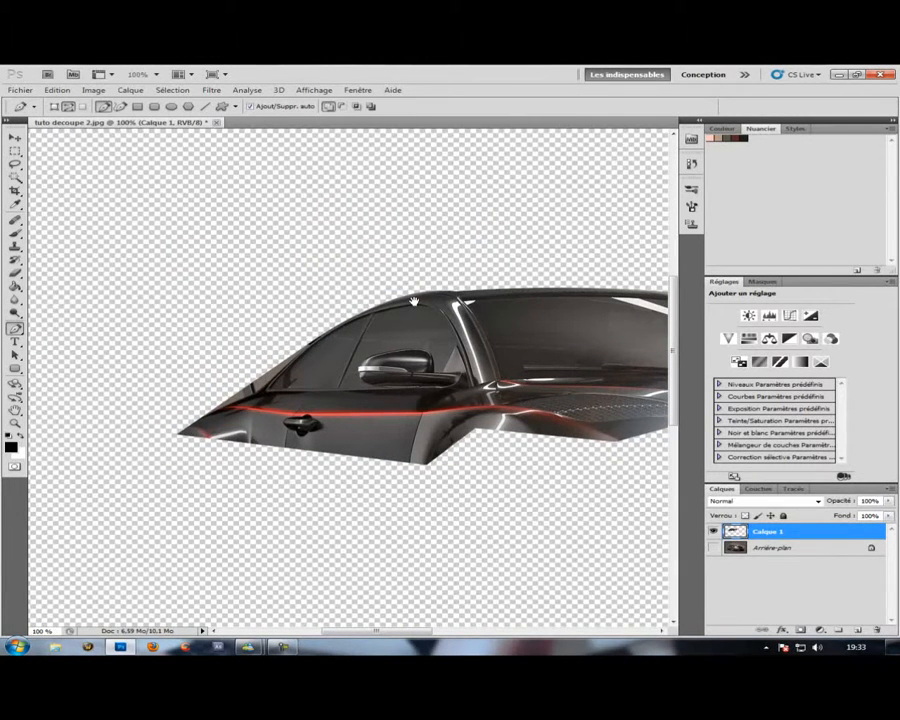
drag(438, 332, 349, 264)
drag(355, 332, 264, 392)
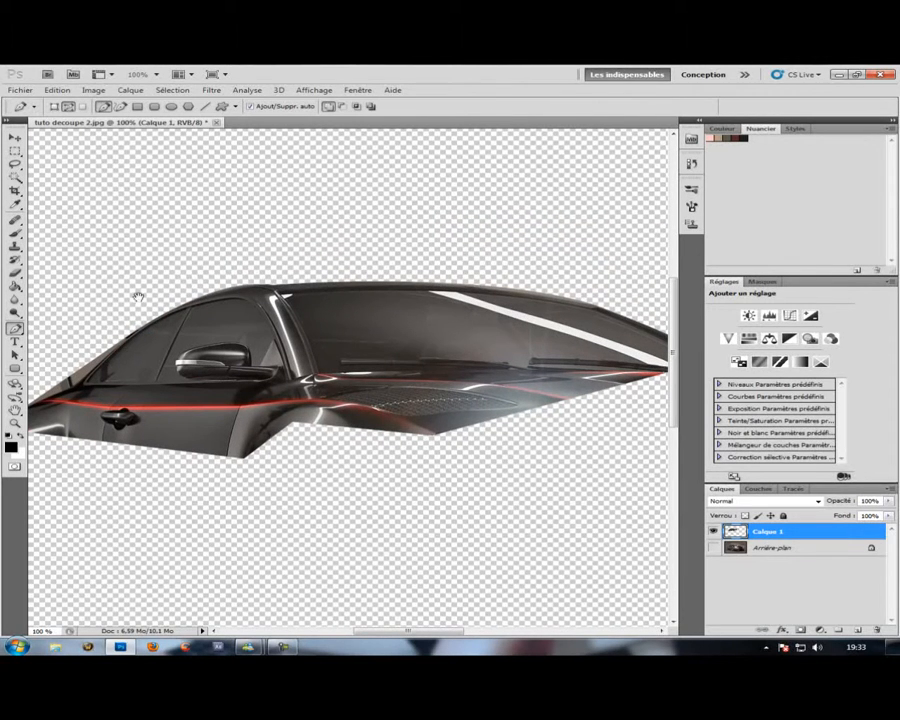